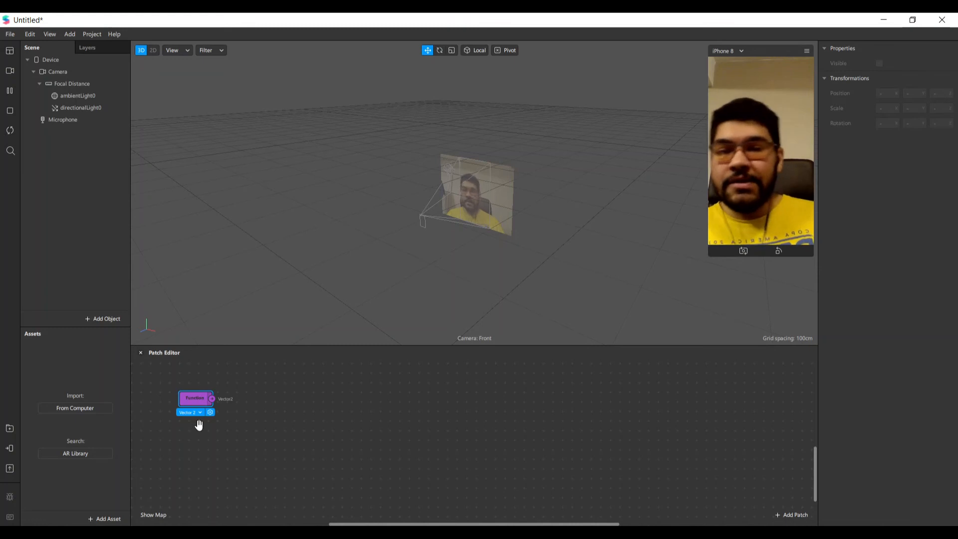
{"action": "left_click_drag", "start_coordinate": [202, 405], "coordinate": [251, 405]}
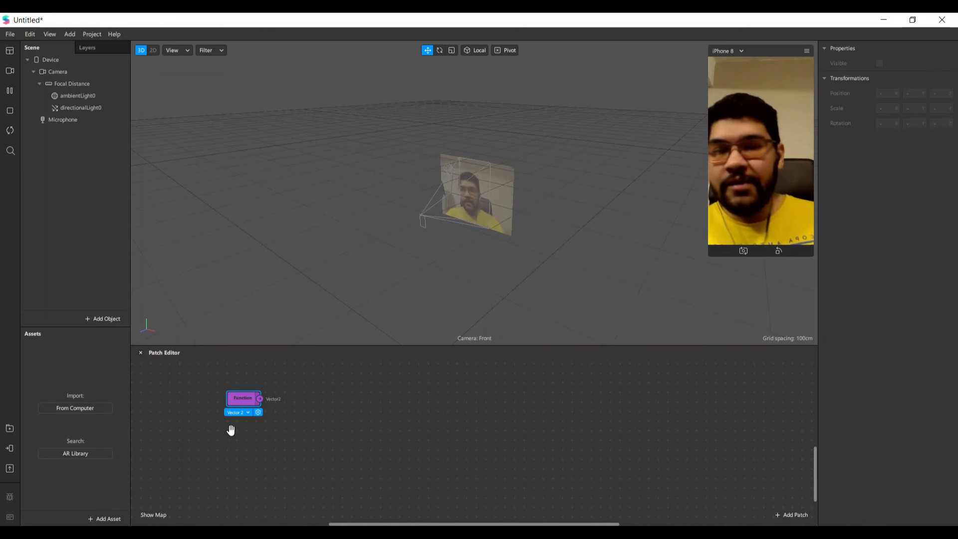
{"action": "left_click_drag", "start_coordinate": [243, 399], "coordinate": [242, 409]}
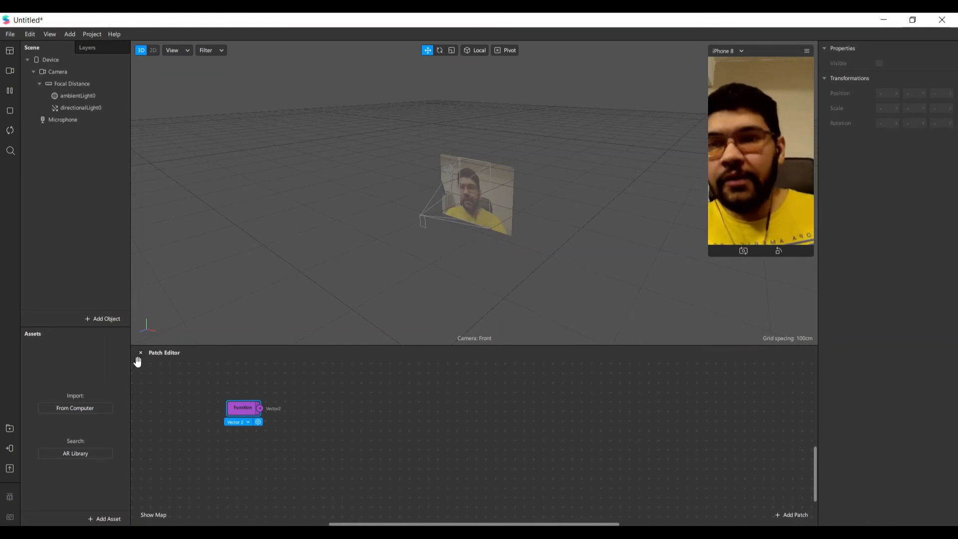
Add a rectangle to the scene and make it fill the full width and height of its canvas
{"action": "left_click", "coordinate": [103, 319]}
{"action": "type", "text": "rectangle"}
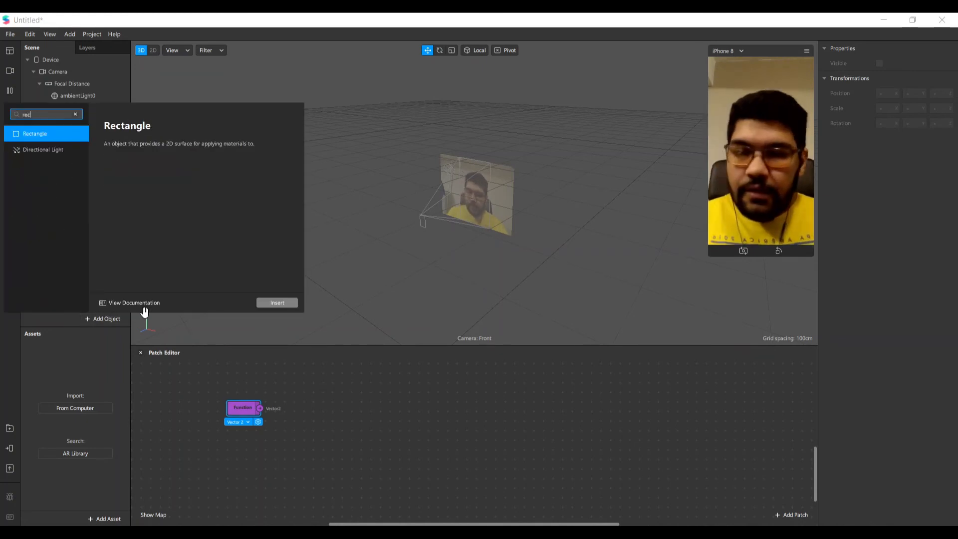
{"action": "key", "text": "Return"}
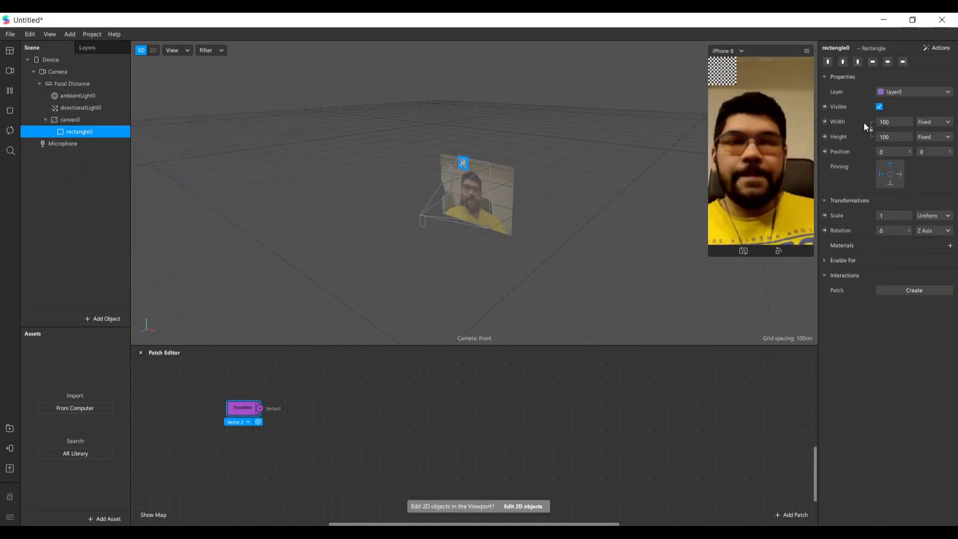
{"action": "left_click", "coordinate": [901, 137]}
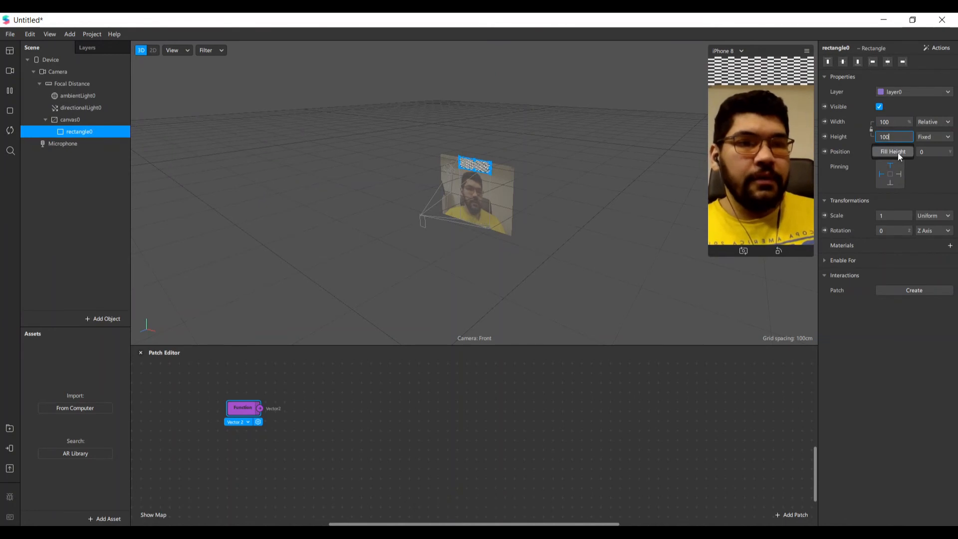
{"action": "left_click", "coordinate": [901, 154]}
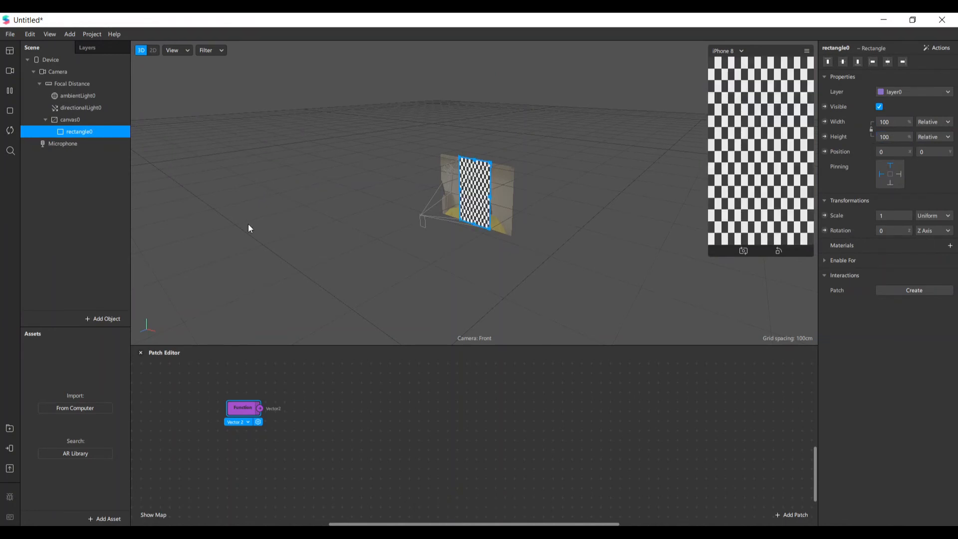
Create a new material for the rectangle and set its shader type to Flat
{"action": "left_click", "coordinate": [950, 246]}
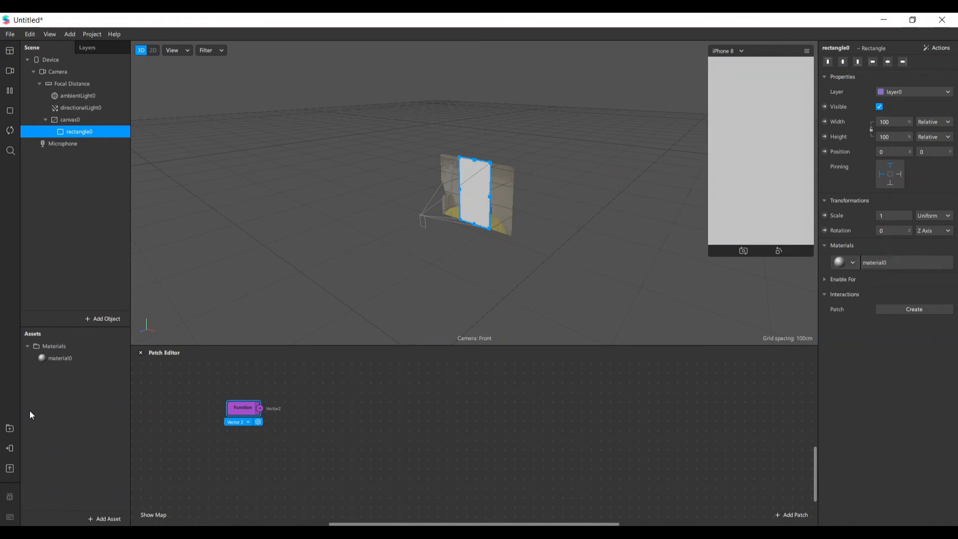
{"action": "left_click", "coordinate": [49, 358]}
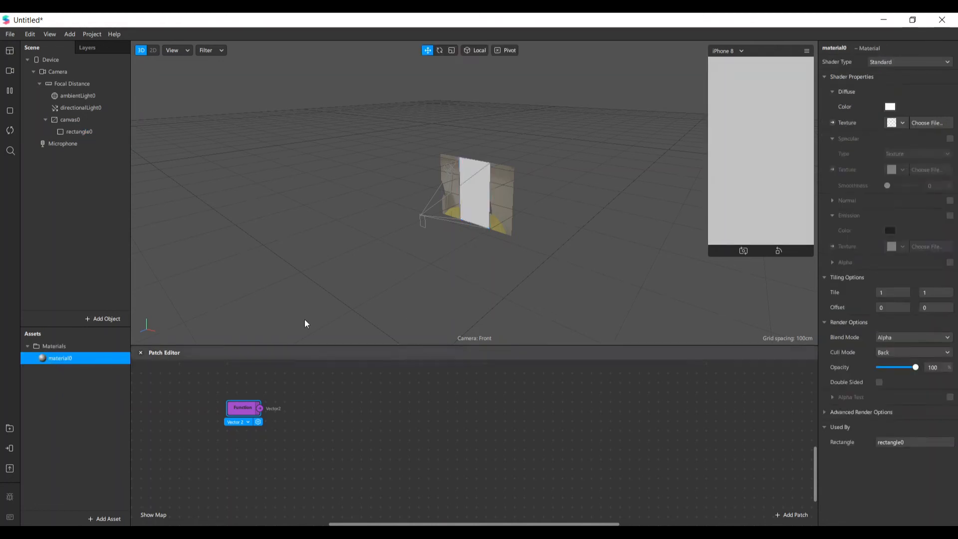
{"action": "left_click", "coordinate": [888, 62]}
{"action": "left_click", "coordinate": [895, 65]}
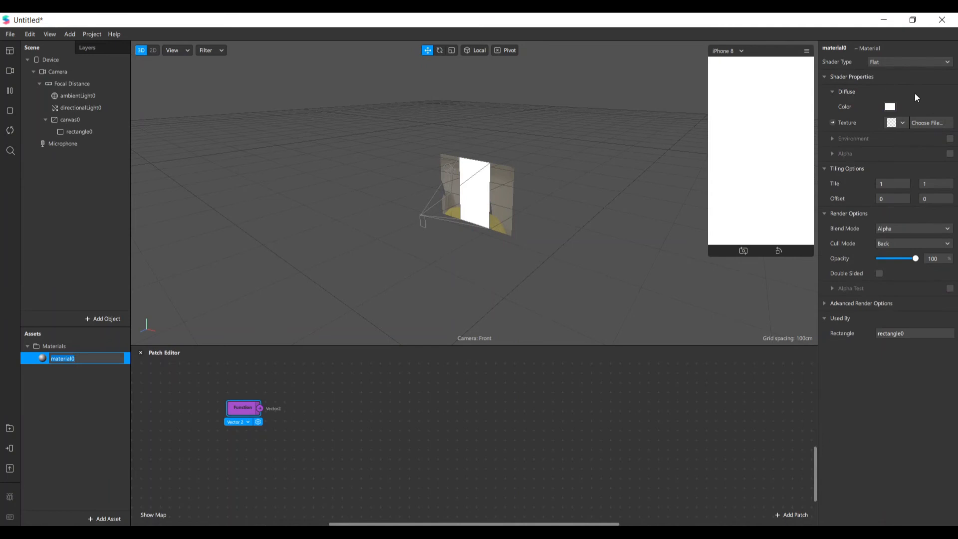
{"action": "left_click", "coordinate": [654, 428]}
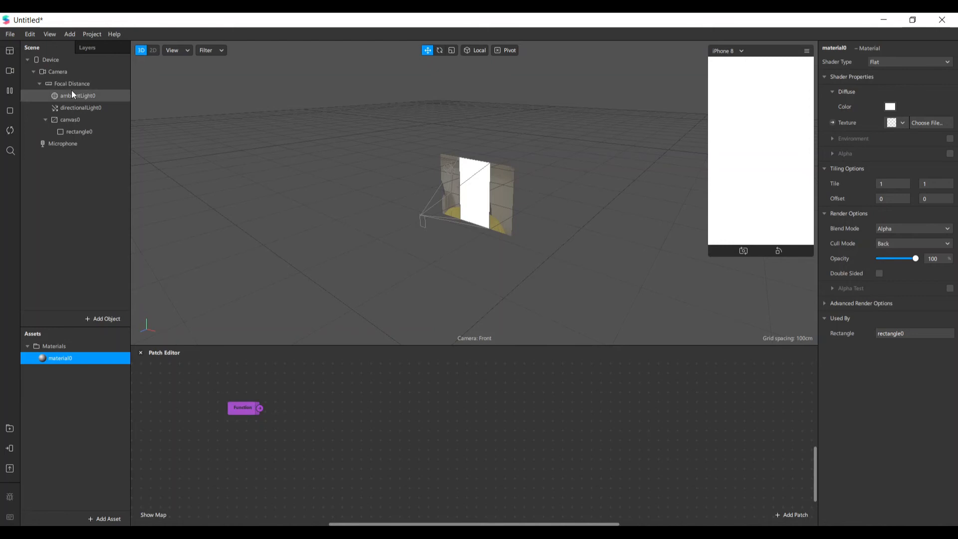
Add a texture extraction to the Camera to create a camera texture asset
{"action": "left_click", "coordinate": [64, 73]}
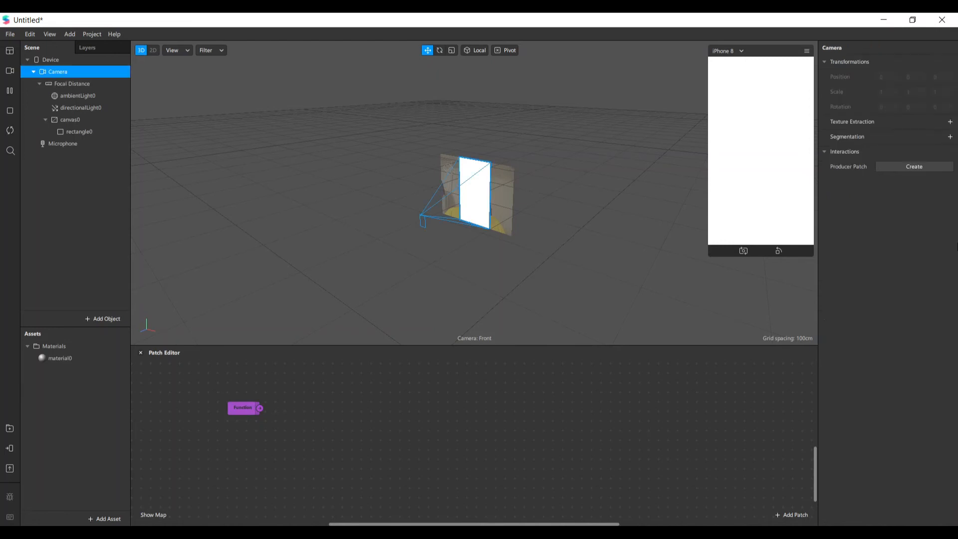
{"action": "left_click", "coordinate": [950, 122]}
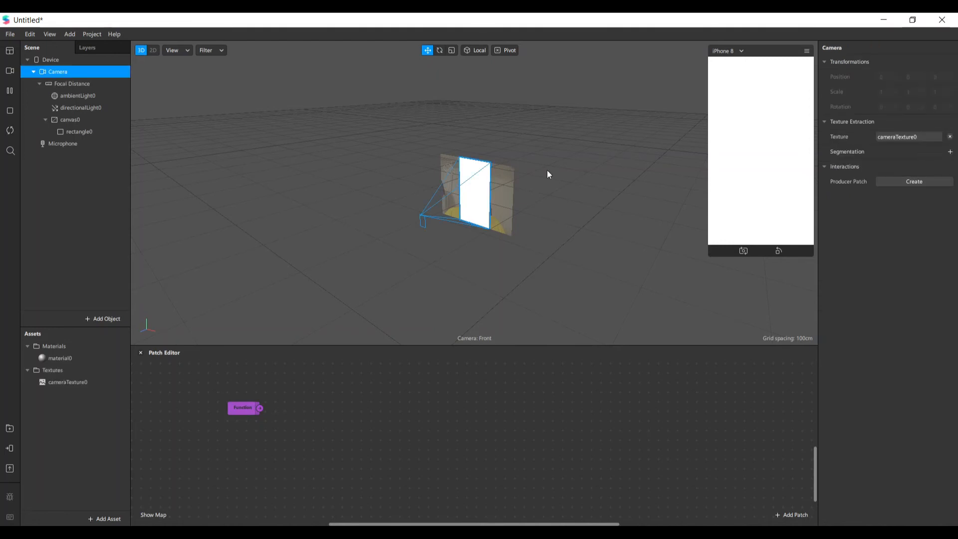
{"action": "left_click", "coordinate": [60, 358]}
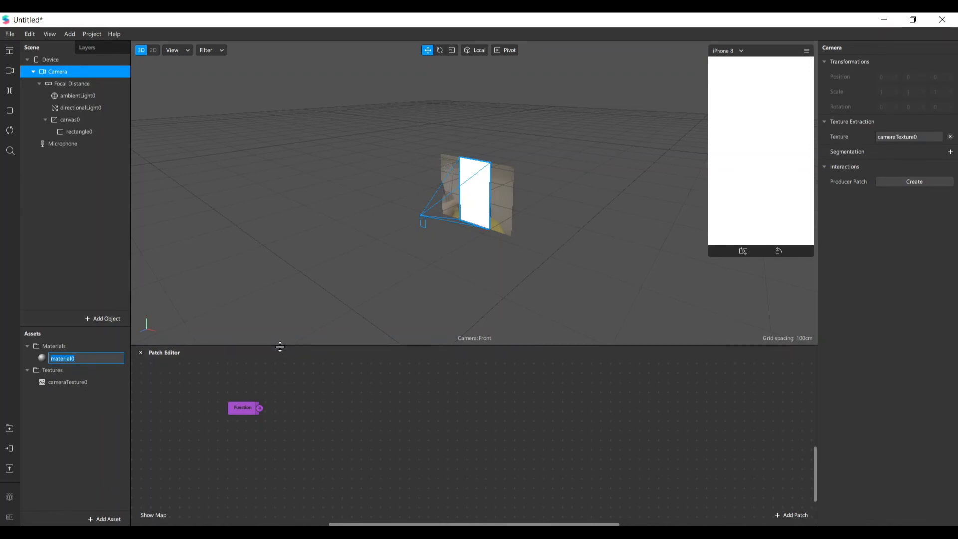
Enlarge the Patch Editor and place the cameraTexture0 asset in it as a patch
{"action": "left_click_drag", "start_coordinate": [280, 346], "coordinate": [286, 280]}
{"action": "left_click_drag", "start_coordinate": [241, 346], "coordinate": [252, 447]}
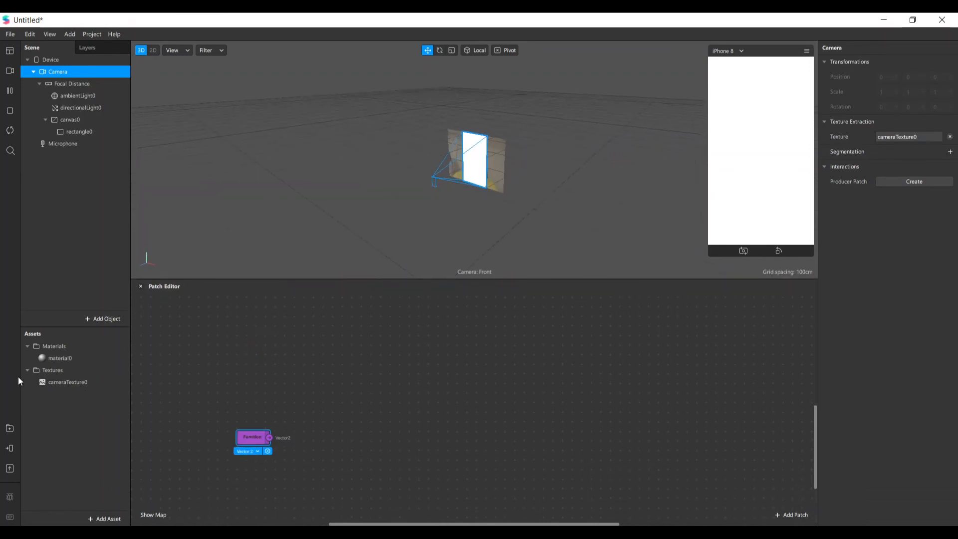
{"action": "left_click", "coordinate": [70, 382]}
{"action": "left_click_drag", "start_coordinate": [70, 383], "coordinate": [424, 357]}
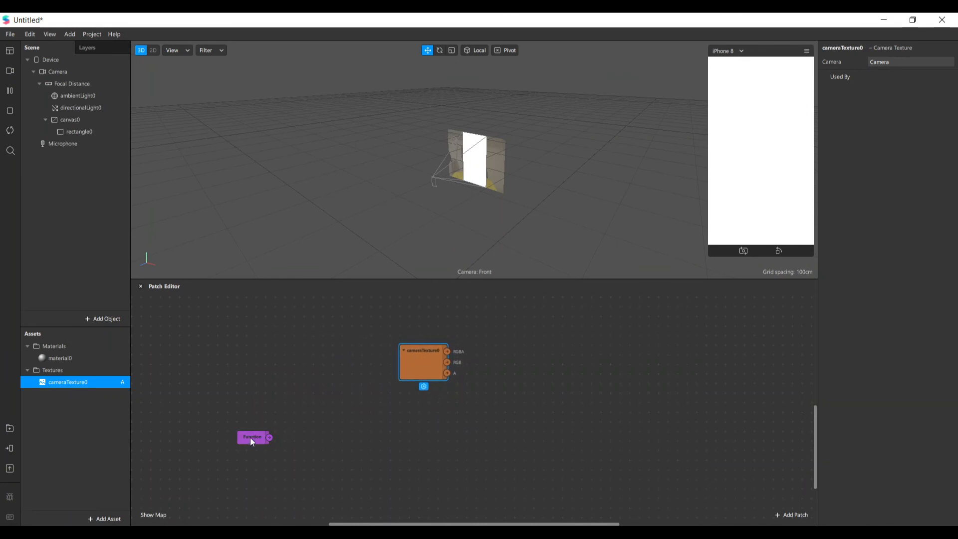
Add a Multiply patch fed by the Function patch's output and set its data type to Vector 2
{"action": "left_click_drag", "start_coordinate": [252, 442], "coordinate": [321, 415]}
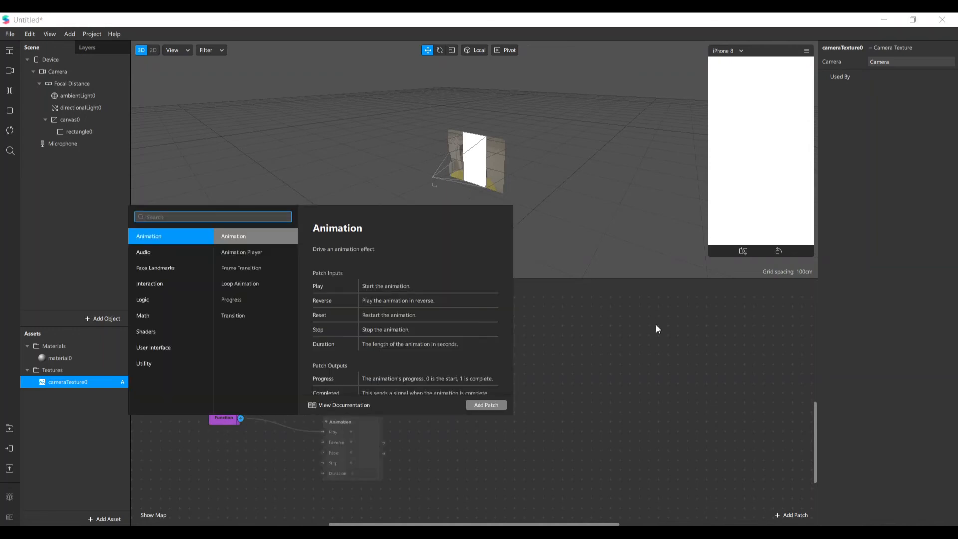
{"action": "type", "text": "mul"}
{"action": "key", "text": "Return"}
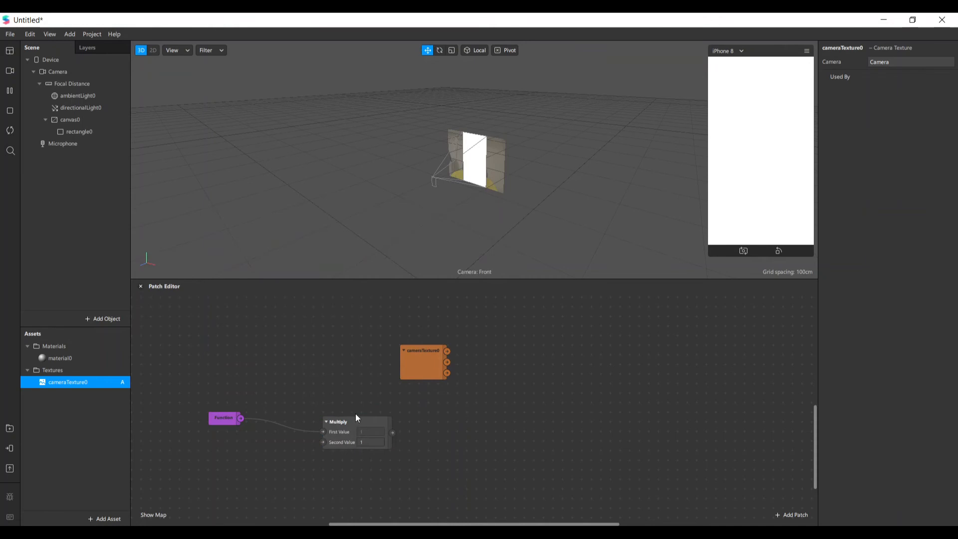
{"action": "left_click", "coordinate": [361, 456]}
{"action": "left_click", "coordinate": [387, 474]}
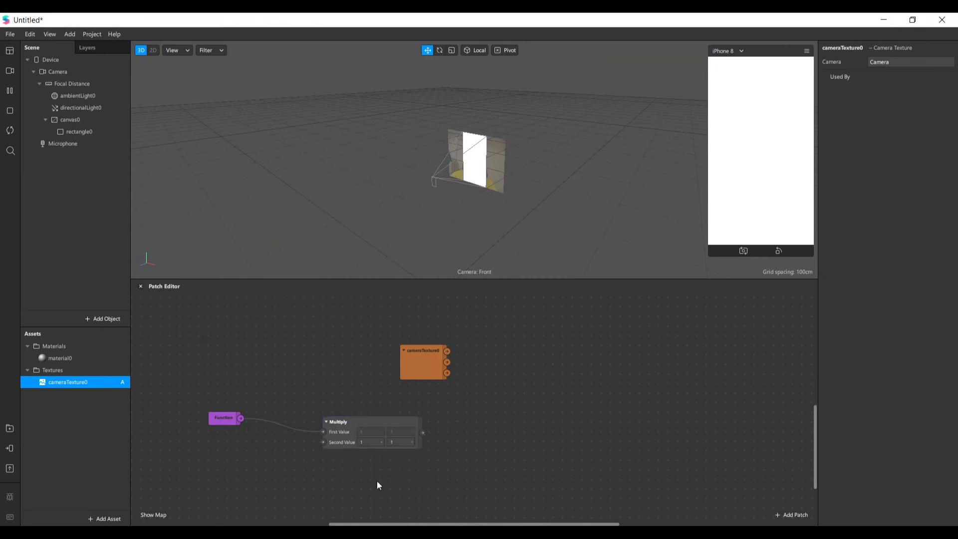
{"action": "left_click_drag", "start_coordinate": [353, 421], "coordinate": [335, 417]}
{"action": "left_click_drag", "start_coordinate": [424, 364], "coordinate": [461, 354]}
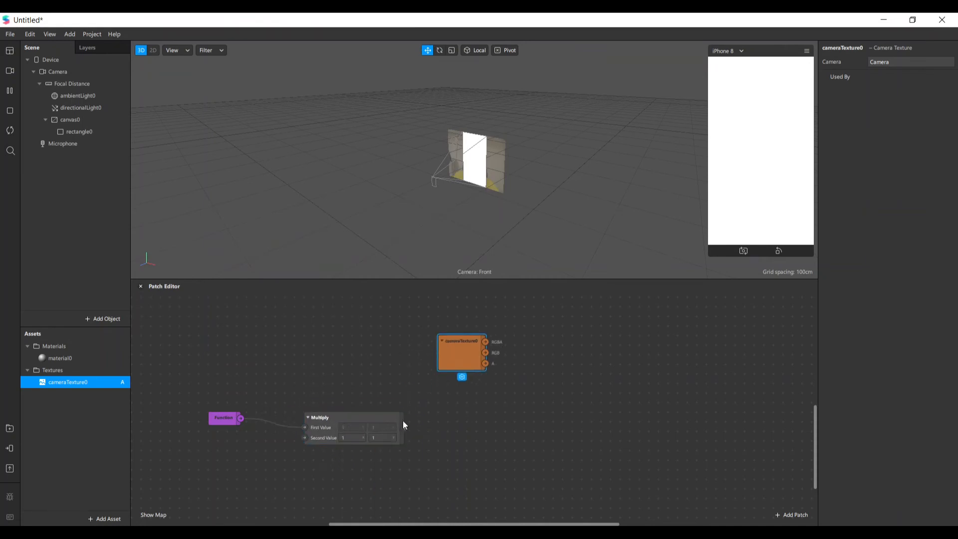
Add a Modulo patch fed by the Multiply output, set it to Vector 2 and line it up beside Multiply
{"action": "left_click_drag", "start_coordinate": [383, 416], "coordinate": [462, 419]}
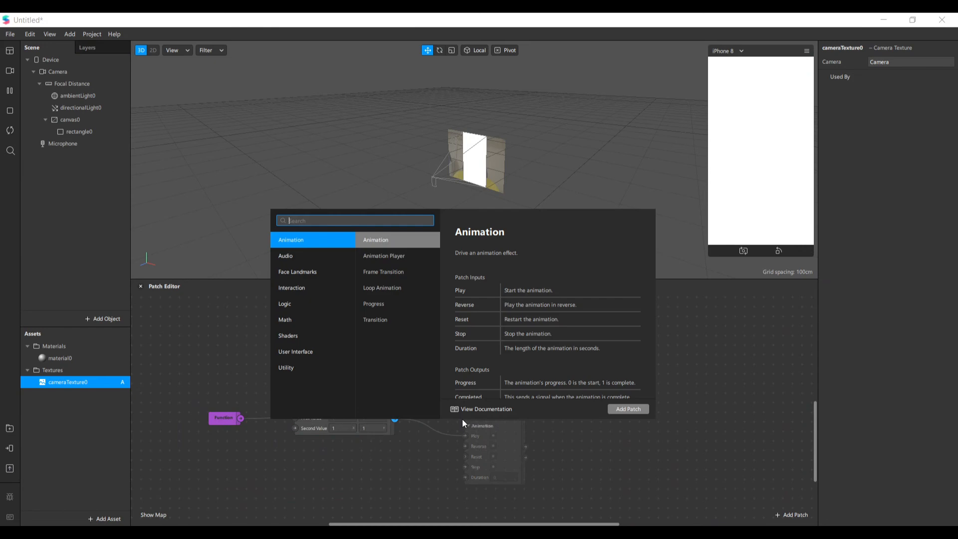
{"action": "type", "text": "modul"}
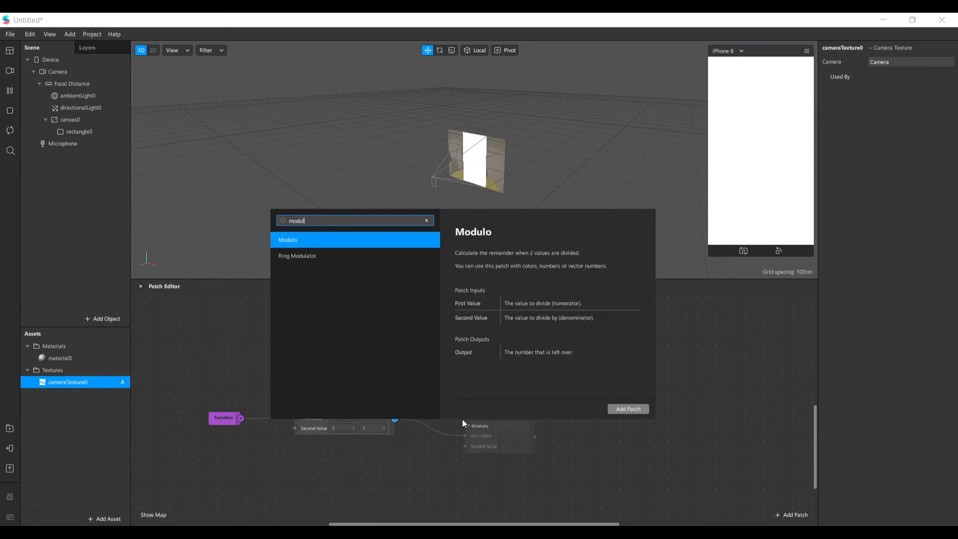
{"action": "key", "text": "Return"}
{"action": "left_click", "coordinate": [481, 430]}
{"action": "left_click", "coordinate": [496, 460]}
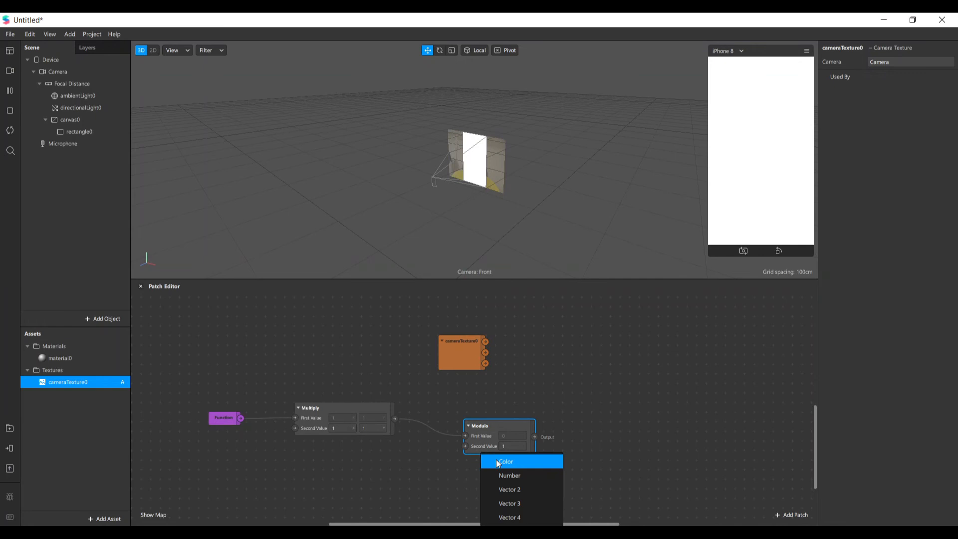
{"action": "left_click", "coordinate": [523, 487]}
{"action": "left_click_drag", "start_coordinate": [506, 430], "coordinate": [479, 412]}
{"action": "left_click_drag", "start_coordinate": [457, 350], "coordinate": [511, 349]}
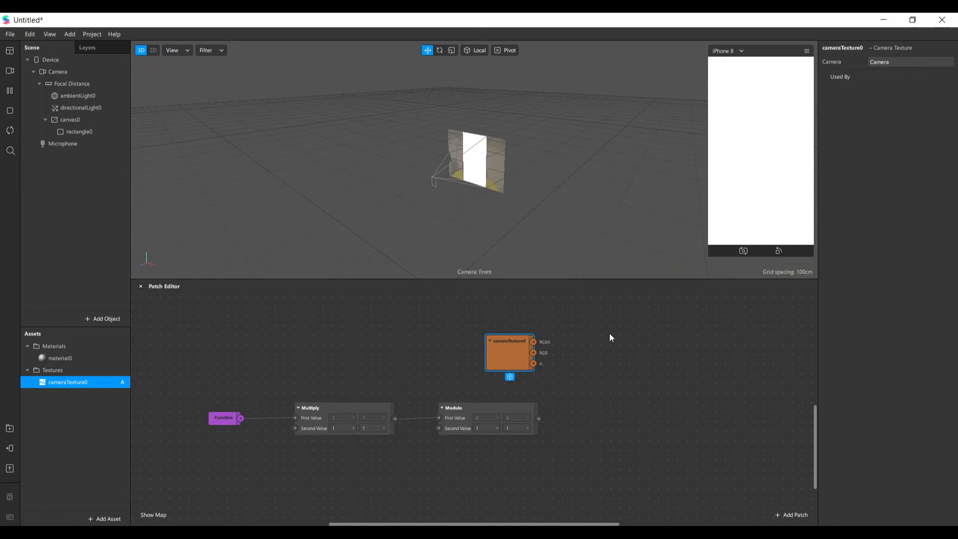
Add a Composition patch and connect the RGBA output of cameraTexture0 to its F input
{"action": "left_click", "coordinate": [784, 514]}
{"action": "type", "text": "com"}
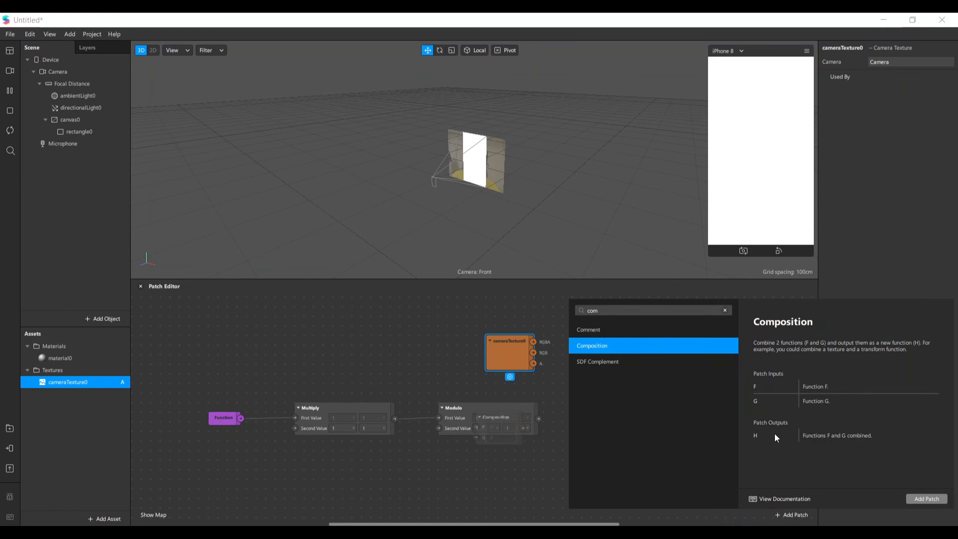
{"action": "left_click", "coordinate": [927, 498]}
{"action": "left_click_drag", "start_coordinate": [504, 429], "coordinate": [623, 370]}
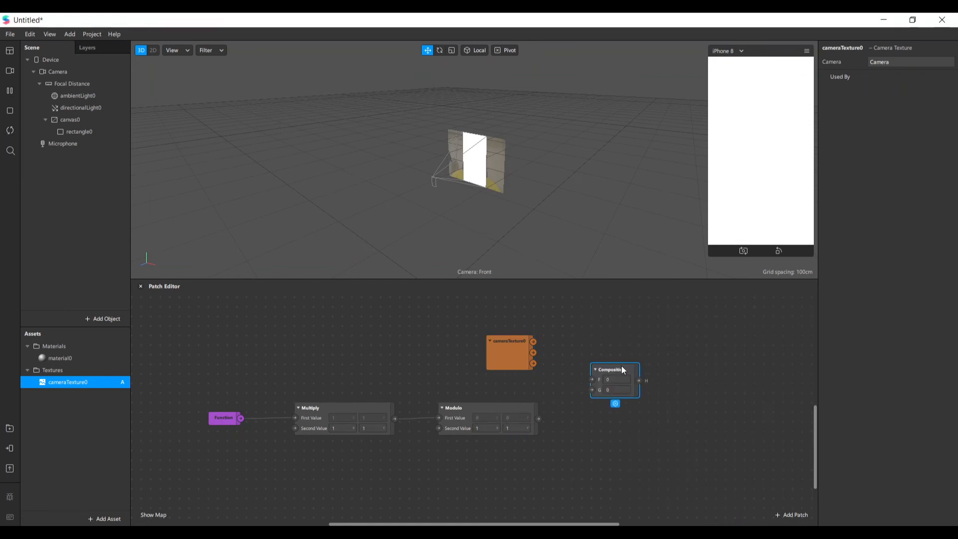
{"action": "left_click_drag", "start_coordinate": [534, 342], "coordinate": [589, 380]}
{"action": "left_click_drag", "start_coordinate": [589, 381], "coordinate": [591, 381]}
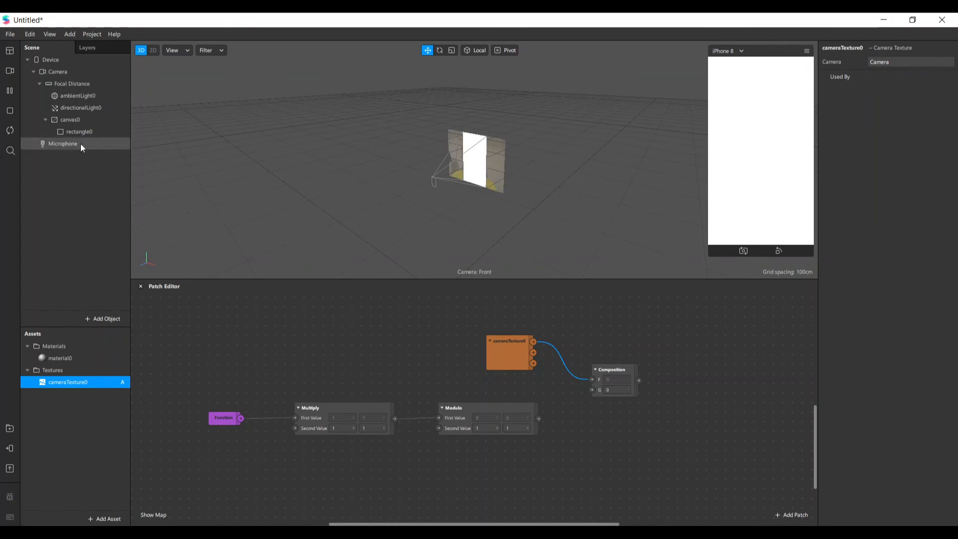
Create a patch for material0's diffuse texture and connect the Composition output to it
{"action": "left_click", "coordinate": [60, 357]}
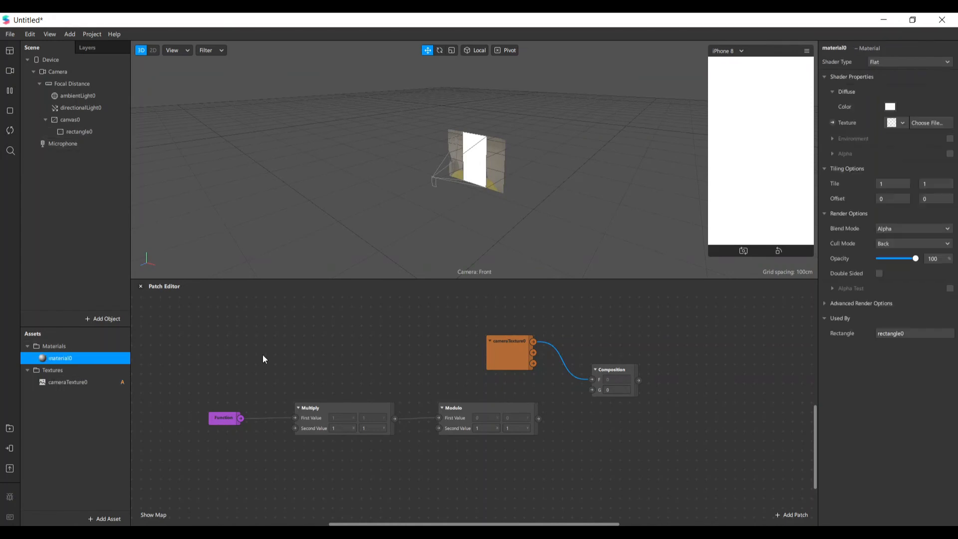
{"action": "left_click", "coordinate": [832, 123]}
{"action": "left_click_drag", "start_coordinate": [730, 348], "coordinate": [743, 367]}
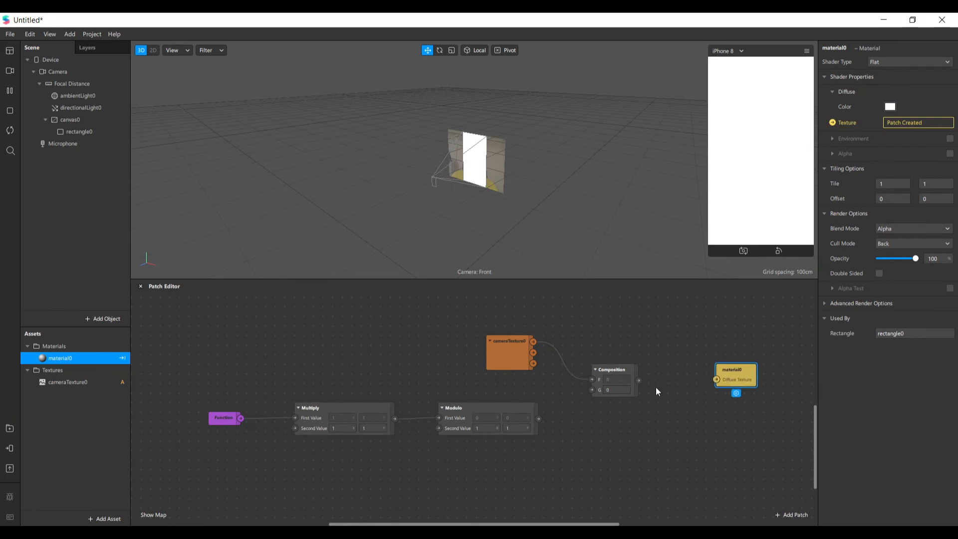
{"action": "left_click_drag", "start_coordinate": [639, 381], "coordinate": [716, 383]}
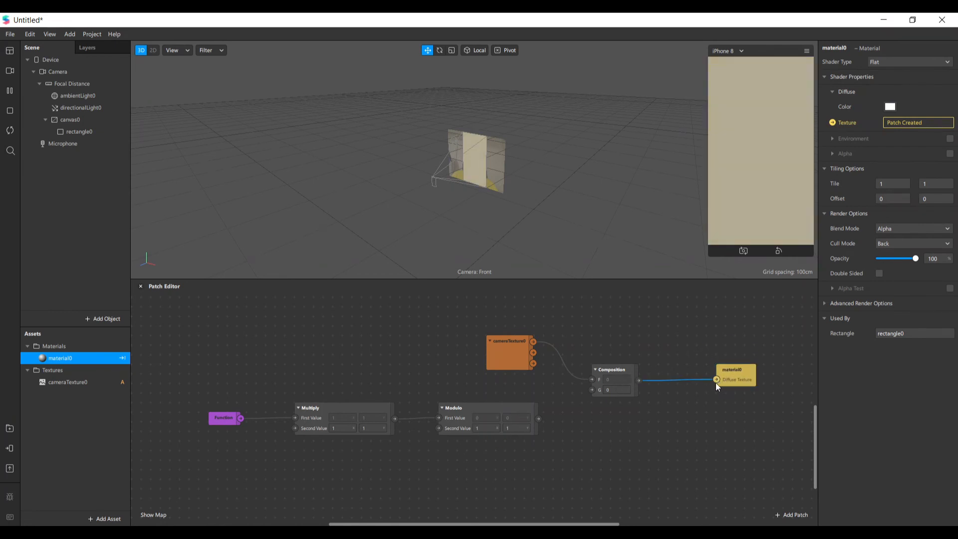
Space out the Composition and cameraTexture0 patches and connect the Modulo output to Composition's G input
{"action": "left_click_drag", "start_coordinate": [621, 370], "coordinate": [640, 369]}
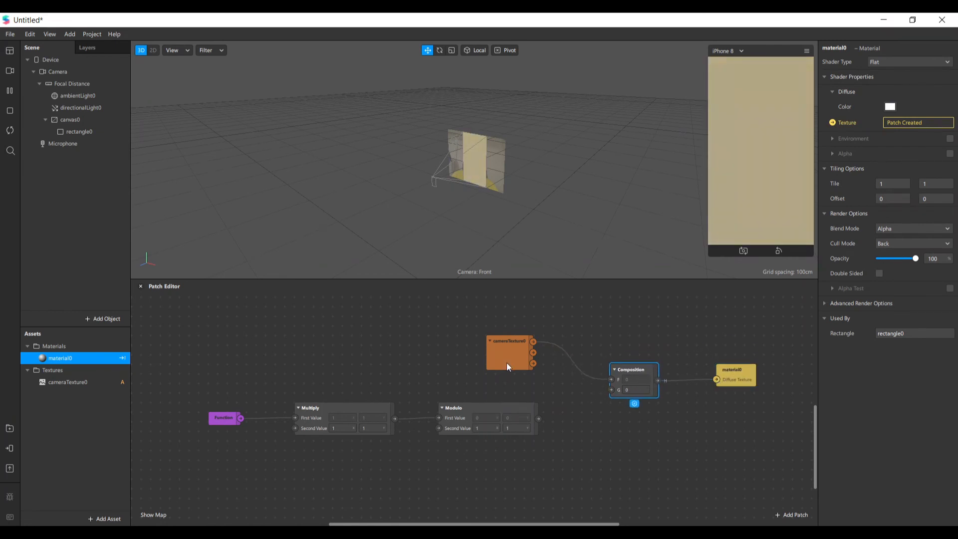
{"action": "left_click_drag", "start_coordinate": [507, 364], "coordinate": [540, 350]}
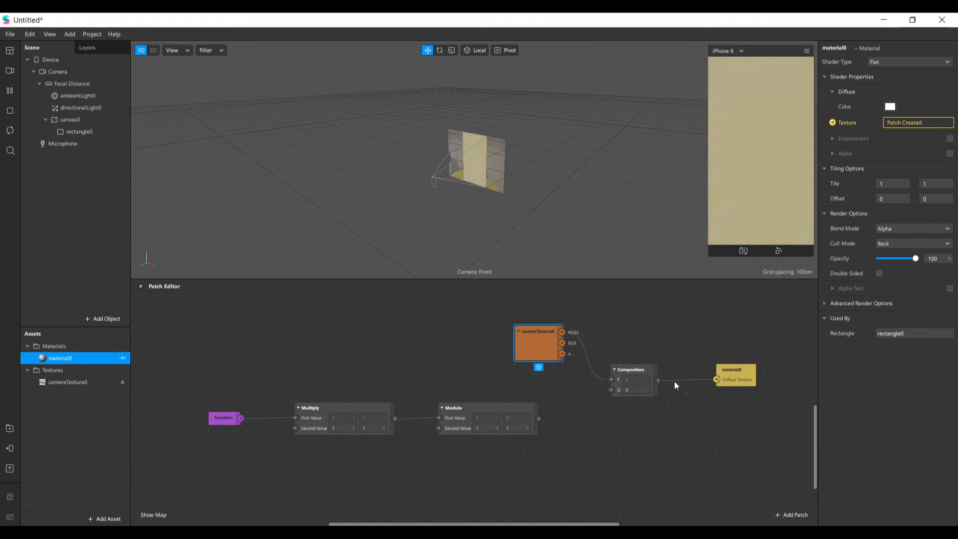
{"action": "left_click_drag", "start_coordinate": [540, 419], "coordinate": [611, 390]}
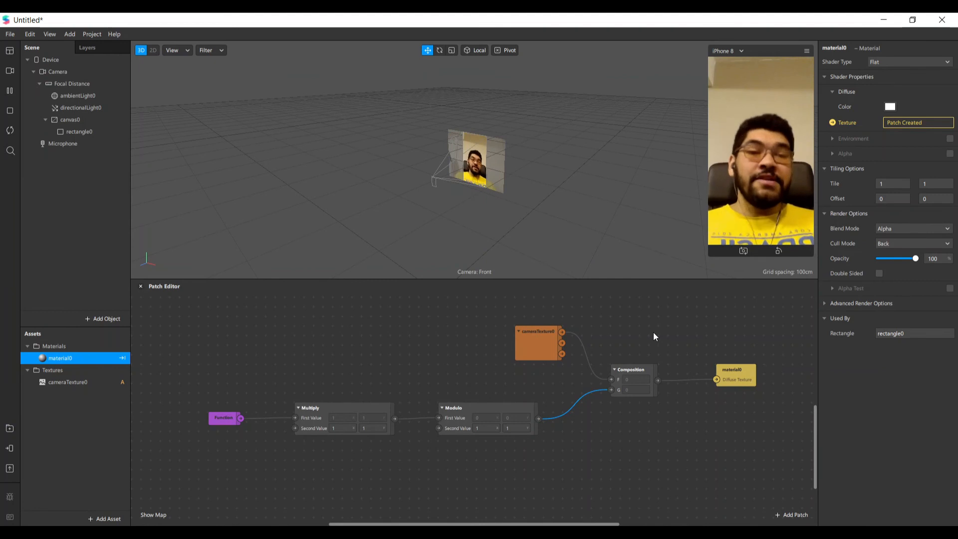
Try 2 as the first component of Multiply's Second Value, and raise it to 3
{"action": "left_click", "coordinate": [345, 431]}
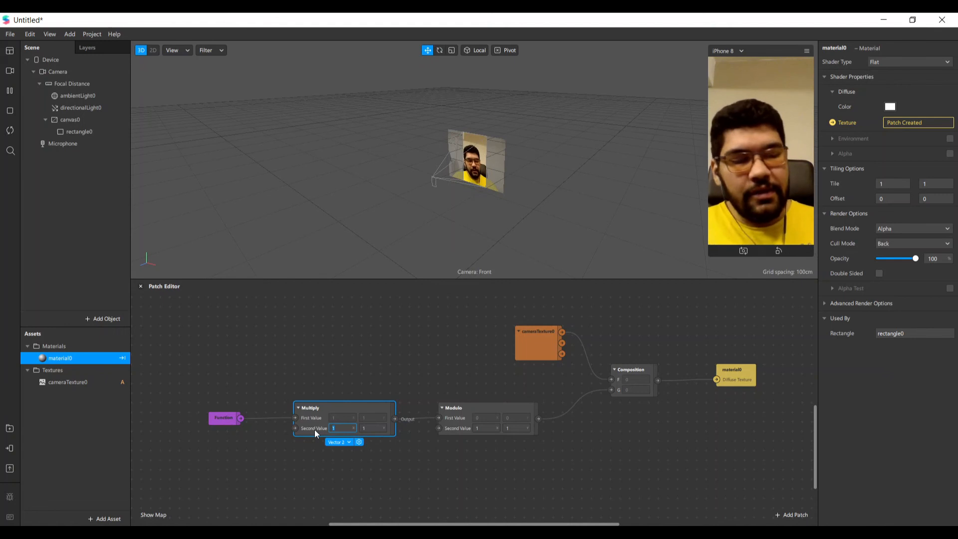
{"action": "type", "text": "2"}
{"action": "key", "text": "Return"}
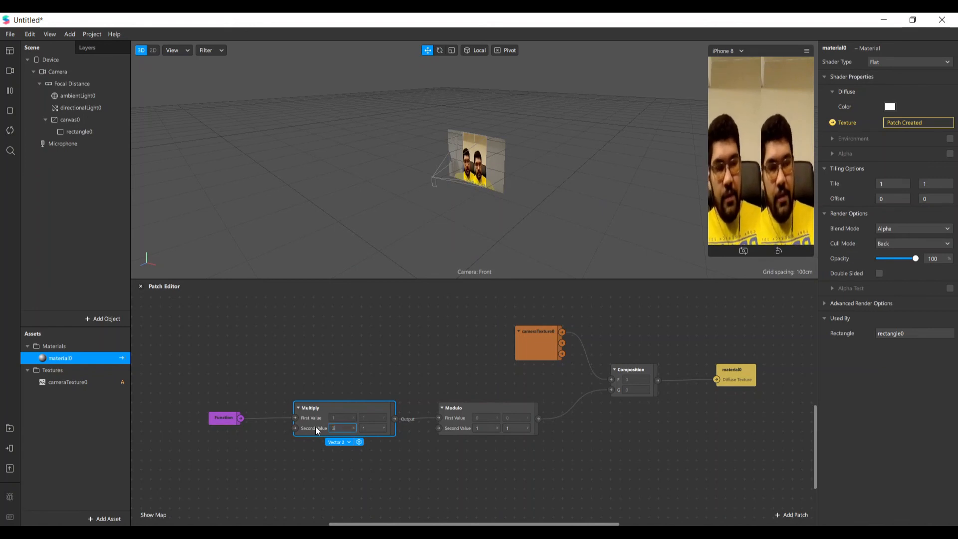
{"action": "type", "text": "3"}
{"action": "key", "text": "Return"}
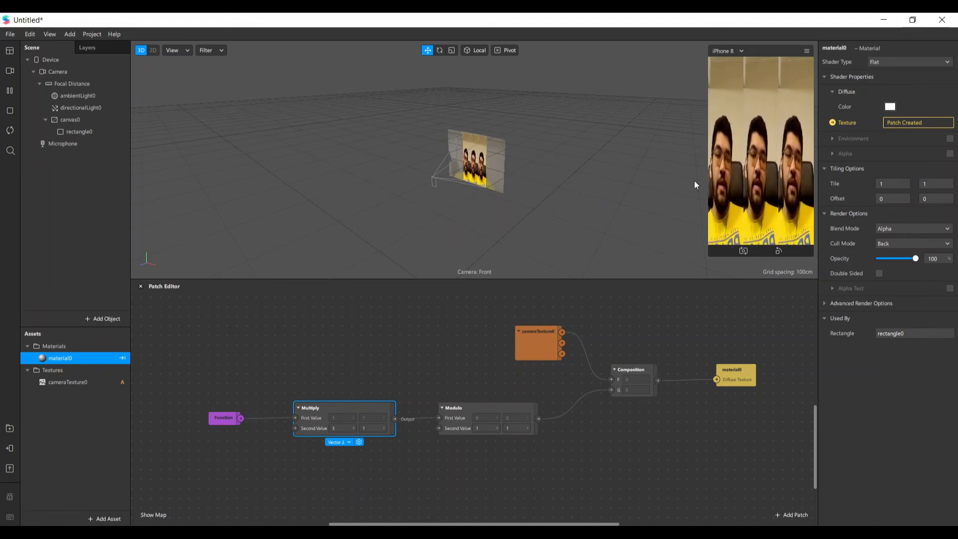
Try 2 as the second component of Multiply's Second Value, and raise both components to 5
{"action": "left_click", "coordinate": [370, 428]}
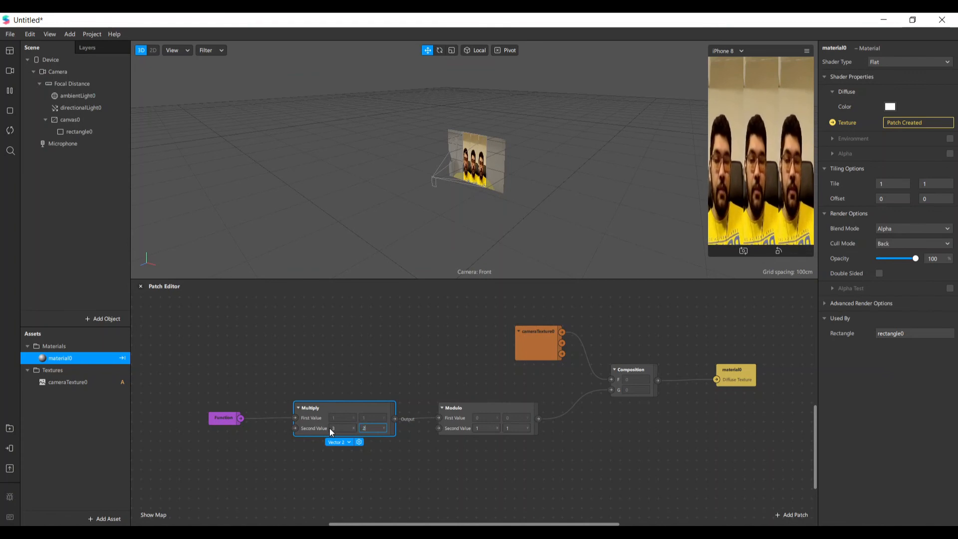
{"action": "key", "text": "Return"}
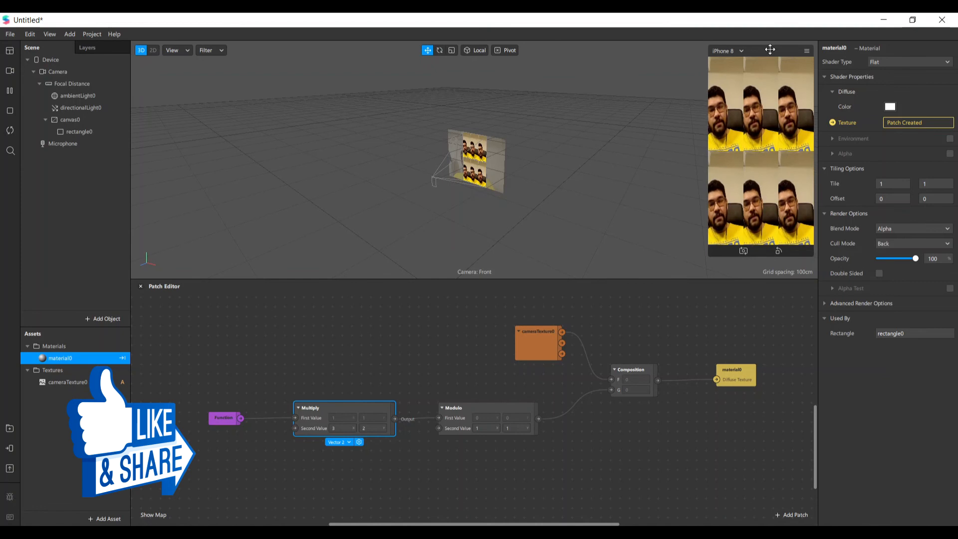
{"action": "left_click_drag", "start_coordinate": [345, 430], "coordinate": [302, 415]}
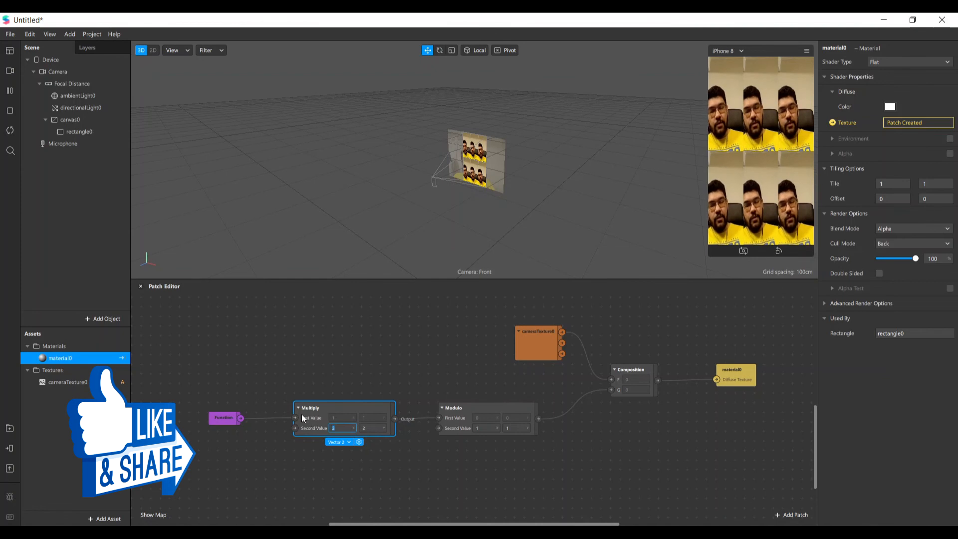
{"action": "type", "text": "5"}
{"action": "key", "text": "Return"}
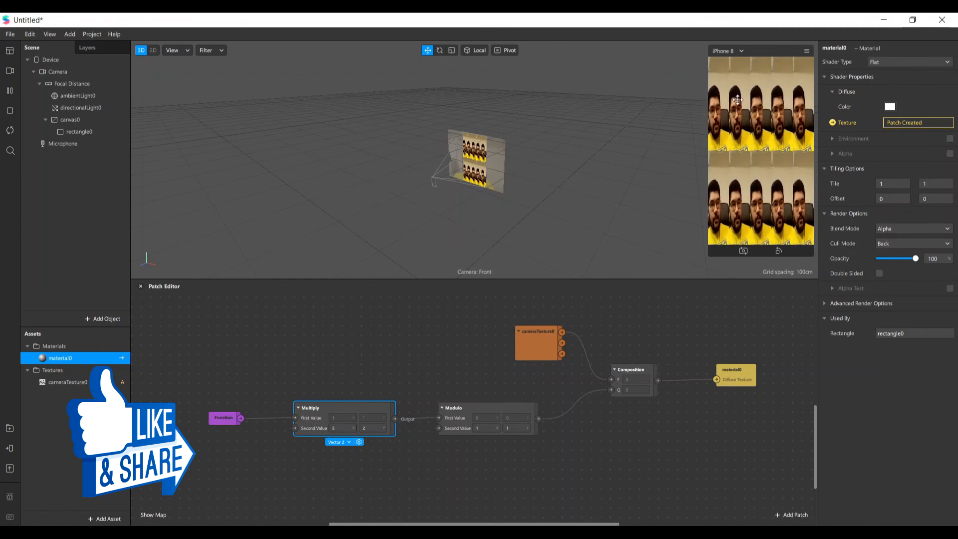
{"action": "left_click", "coordinate": [373, 428]}
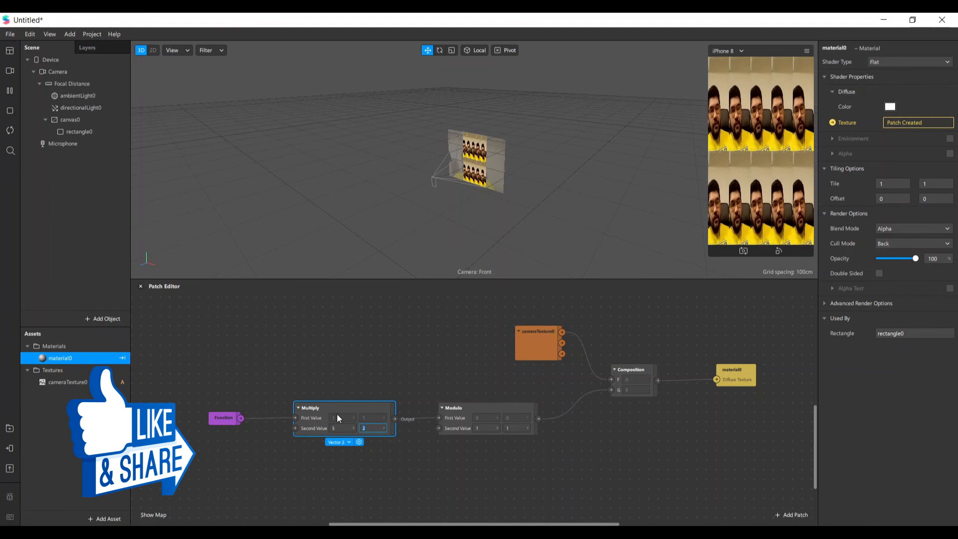
{"action": "type", "text": "5"}
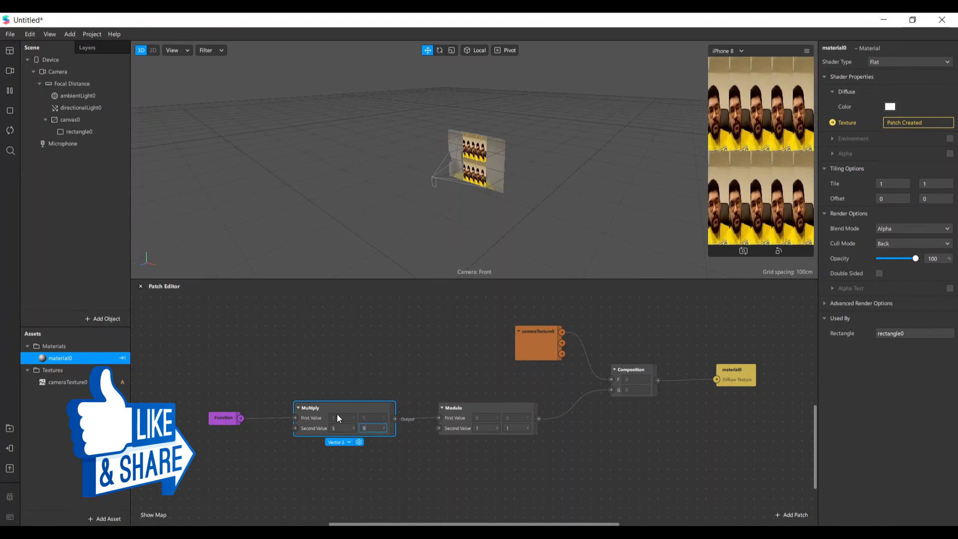
{"action": "key", "text": "Return"}
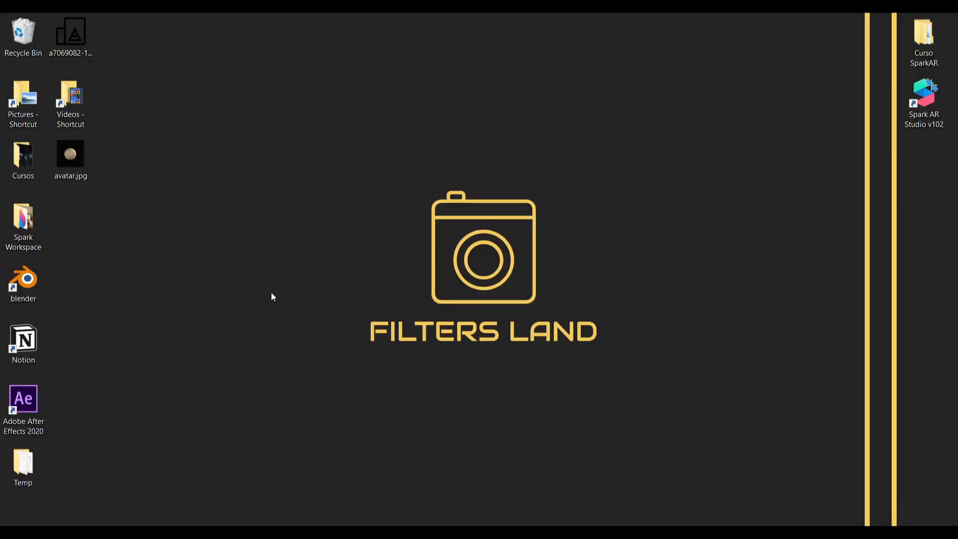
Import avatar.jpg from the desktop as a texture, add its patch and connect its RGBA output to Composition's F input
{"action": "left_click_drag", "start_coordinate": [69, 155], "coordinate": [67, 442]}
{"action": "left_click", "coordinate": [89, 397]}
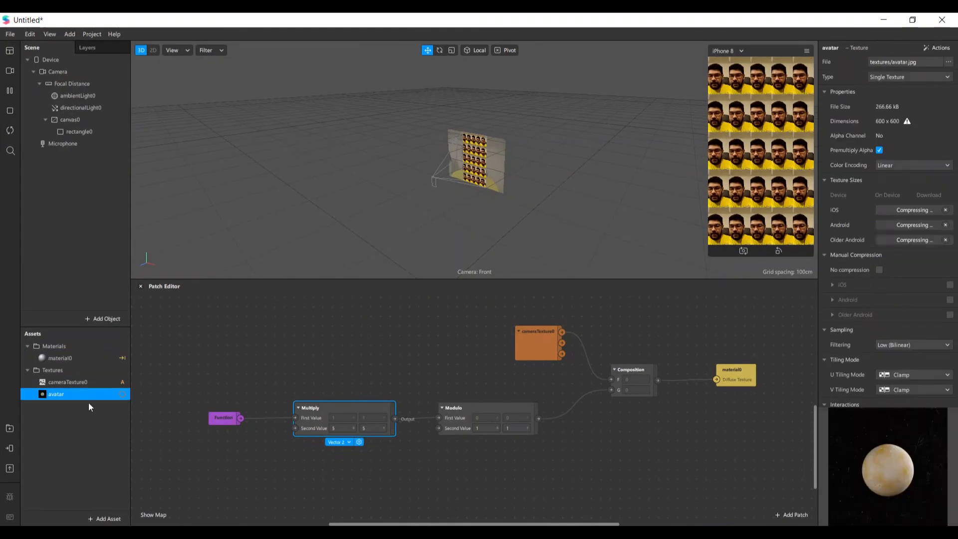
{"action": "left_click_drag", "start_coordinate": [53, 397], "coordinate": [607, 383]}
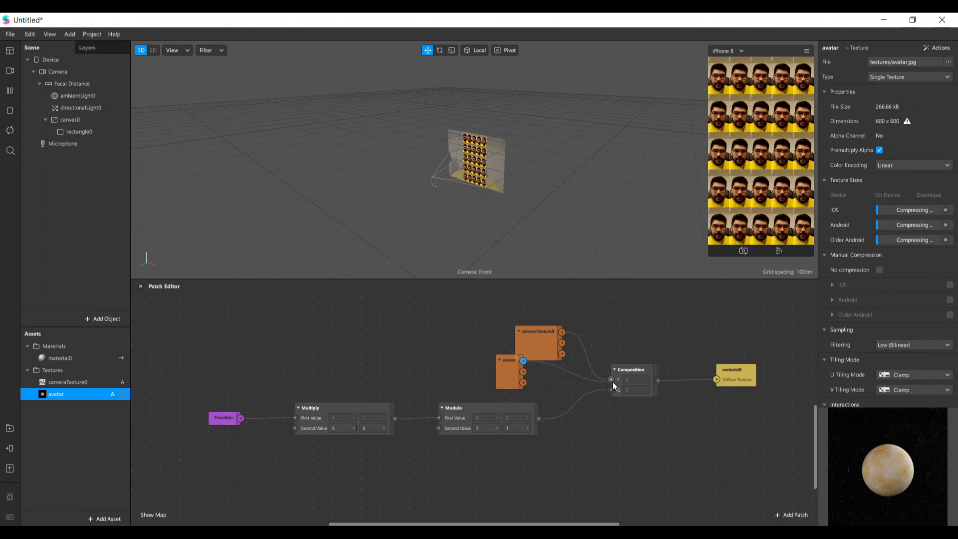
Reconnect cameraTexture0's RGBA output to Composition's F input, and move the avatar patch below the Multiply patch
{"action": "left_click_drag", "start_coordinate": [526, 331], "coordinate": [428, 315]}
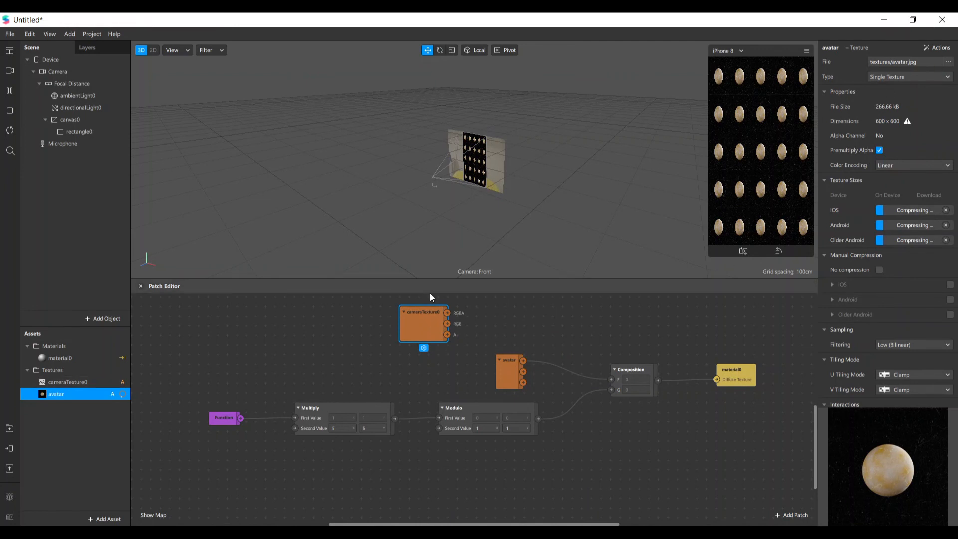
{"action": "left_click_drag", "start_coordinate": [434, 322], "coordinate": [532, 317]}
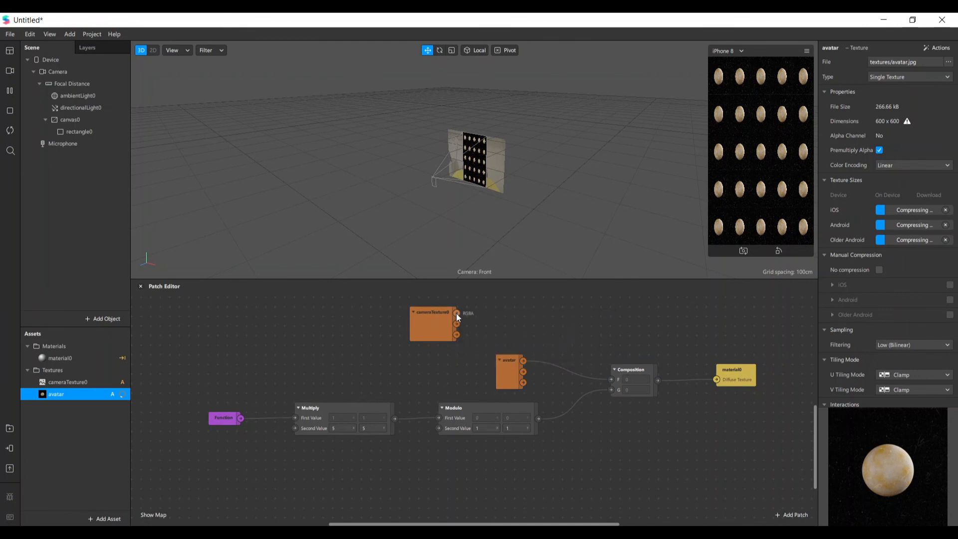
{"action": "left_click_drag", "start_coordinate": [457, 314], "coordinate": [612, 380]}
{"action": "left_click", "coordinate": [510, 372]}
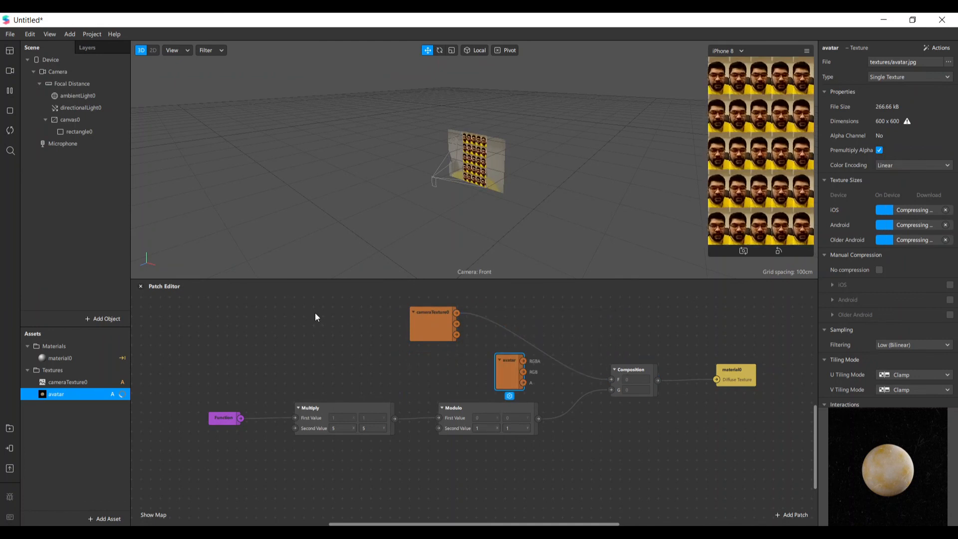
{"action": "left_click_drag", "start_coordinate": [509, 381], "coordinate": [386, 450]}
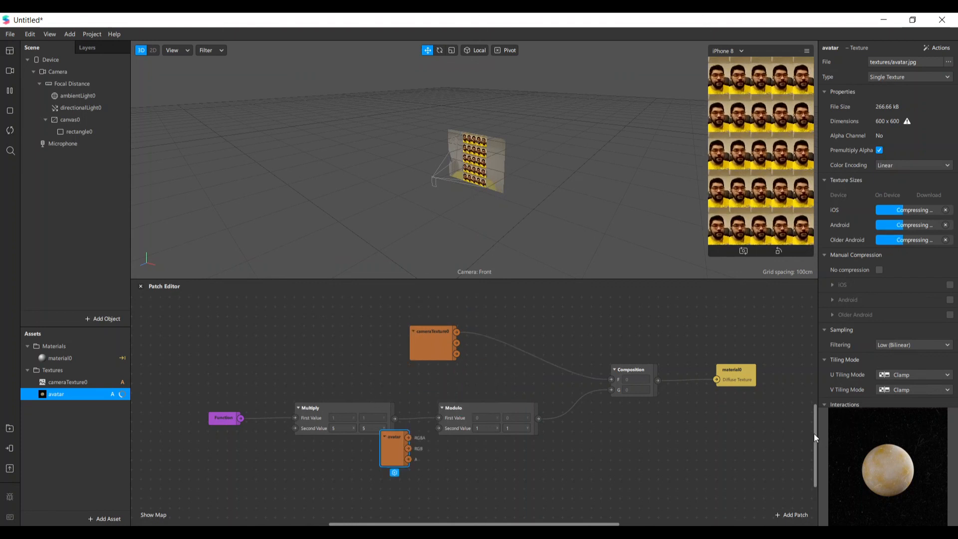
Move the material0 patch beside the pixelate group and connect that group's Composition output to its Diffuse Texture input
{"action": "scroll", "coordinate": [814, 433], "scroll_direction": "up", "scroll_amount": 2}
{"action": "scroll", "coordinate": [805, 426], "scroll_direction": "up", "scroll_amount": 6}
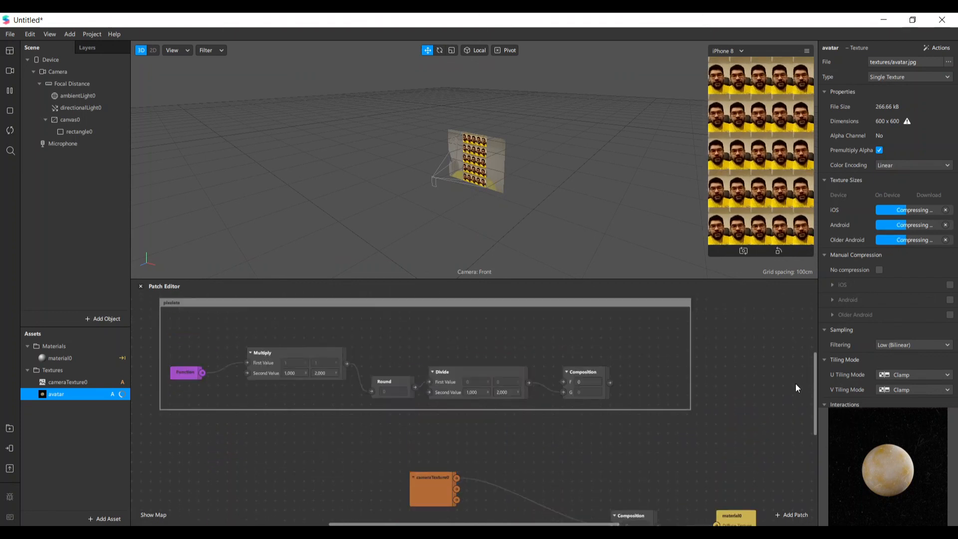
{"action": "left_click", "coordinate": [720, 523]}
{"action": "left_click_drag", "start_coordinate": [633, 524], "coordinate": [419, 524]}
{"action": "scroll", "coordinate": [633, 449], "scroll_direction": "down", "scroll_amount": 2}
{"action": "left_click_drag", "start_coordinate": [762, 481], "coordinate": [755, 349]}
{"action": "left_click_drag", "start_coordinate": [646, 354], "coordinate": [761, 348]}
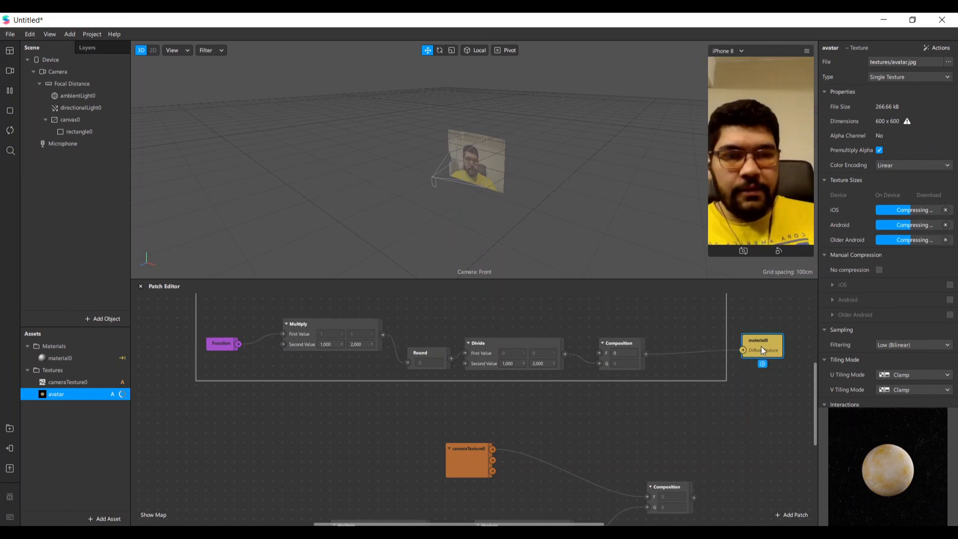
Set the Second Value of both the Multiply and Divide patches in the pixelate group to 5 and 10
{"action": "left_click", "coordinate": [334, 346]}
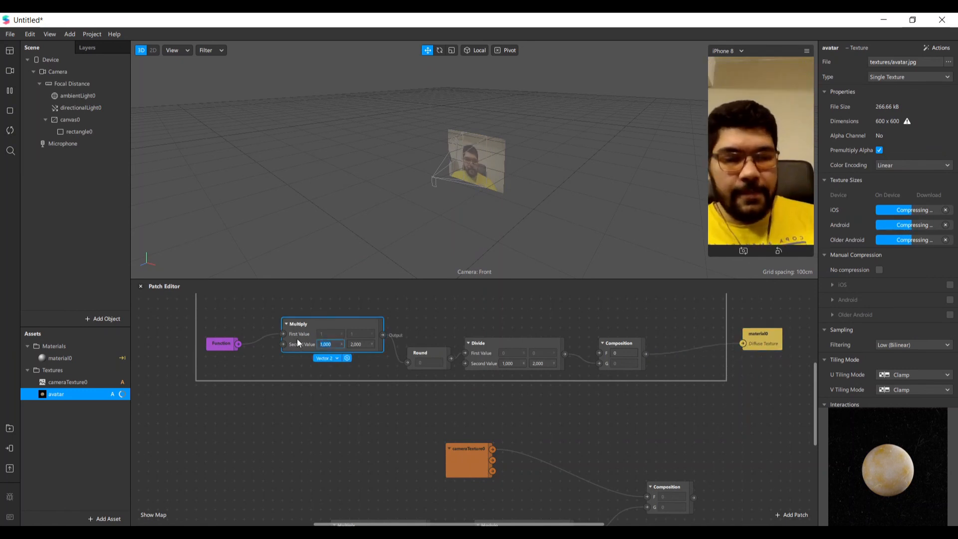
{"action": "type", "text": "5"}
{"action": "key", "text": "Tab"}
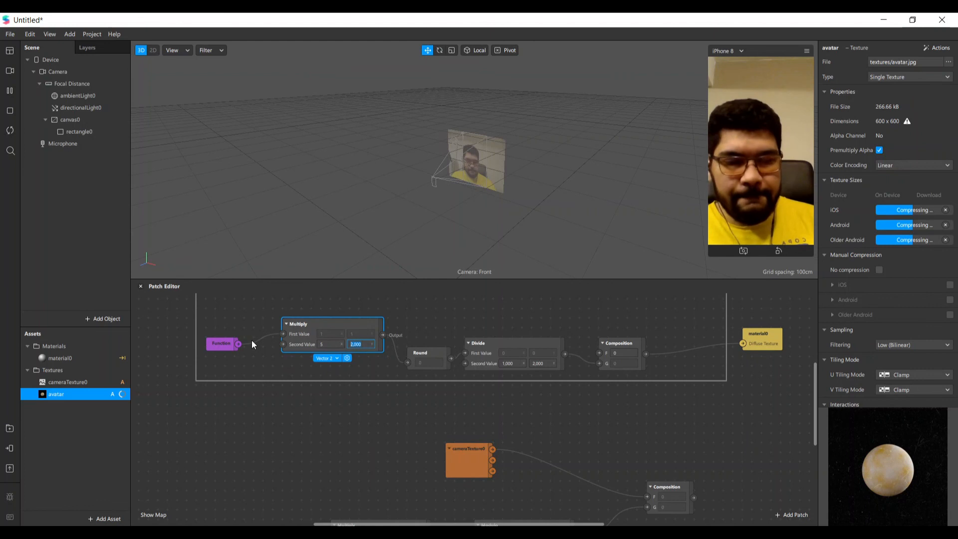
{"action": "type", "text": "10"}
{"action": "left_click", "coordinate": [506, 363]}
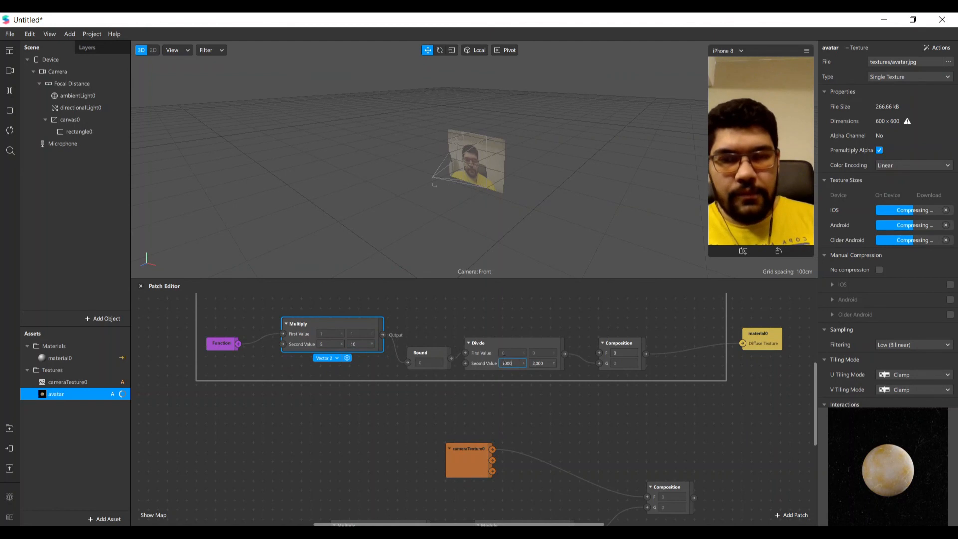
{"action": "left_click", "coordinate": [505, 367]}
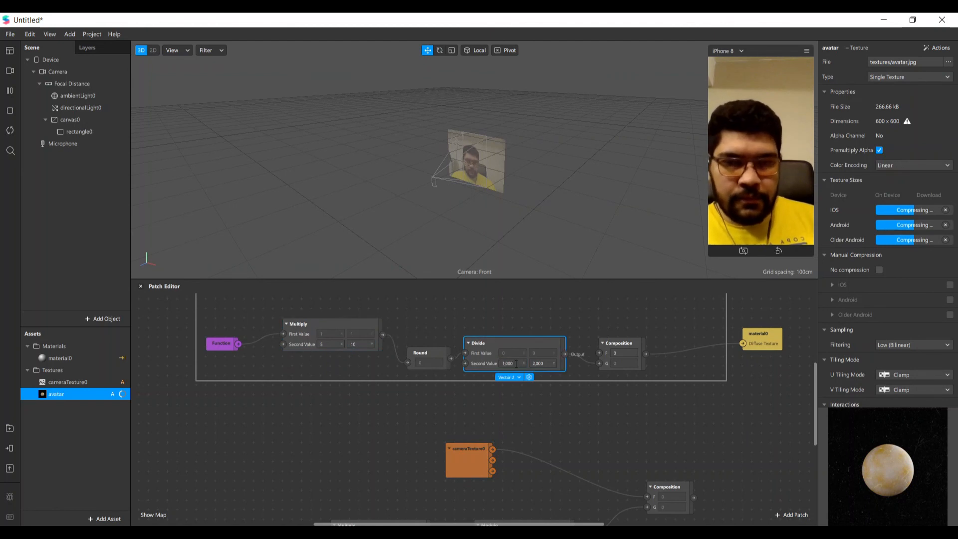
{"action": "type", "text": "5"}
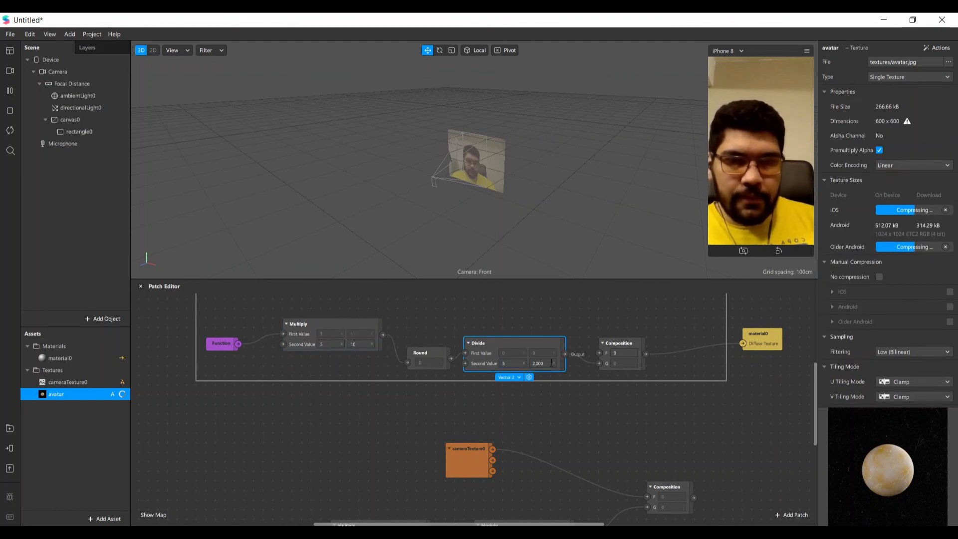
{"action": "key", "text": "Tab"}
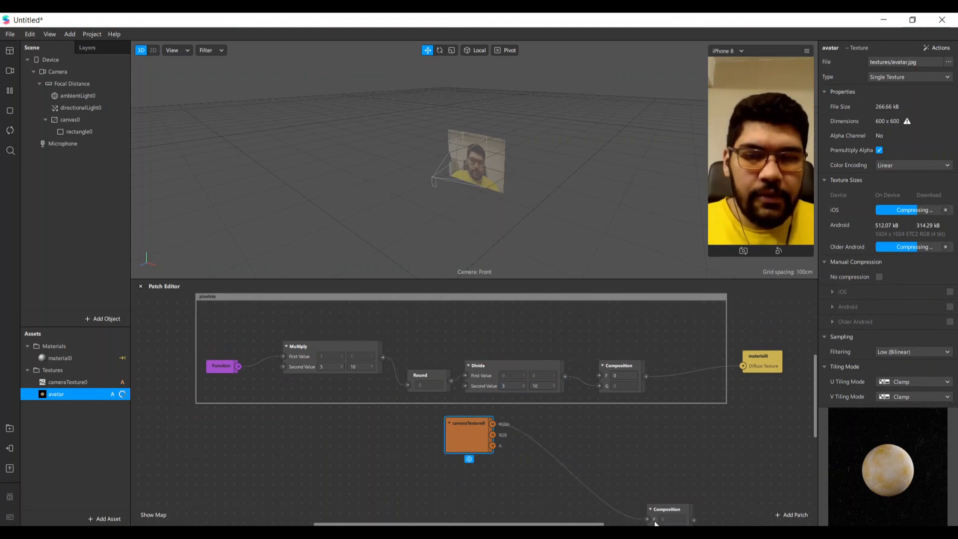
Connect cameraTexture0's RGBA output to the F input of the pixelate group's Composition, and place cameraTexture0 above the Divide patch
{"action": "left_click_drag", "start_coordinate": [647, 519], "coordinate": [576, 344]}
{"action": "left_click_drag", "start_coordinate": [598, 375], "coordinate": [599, 375]}
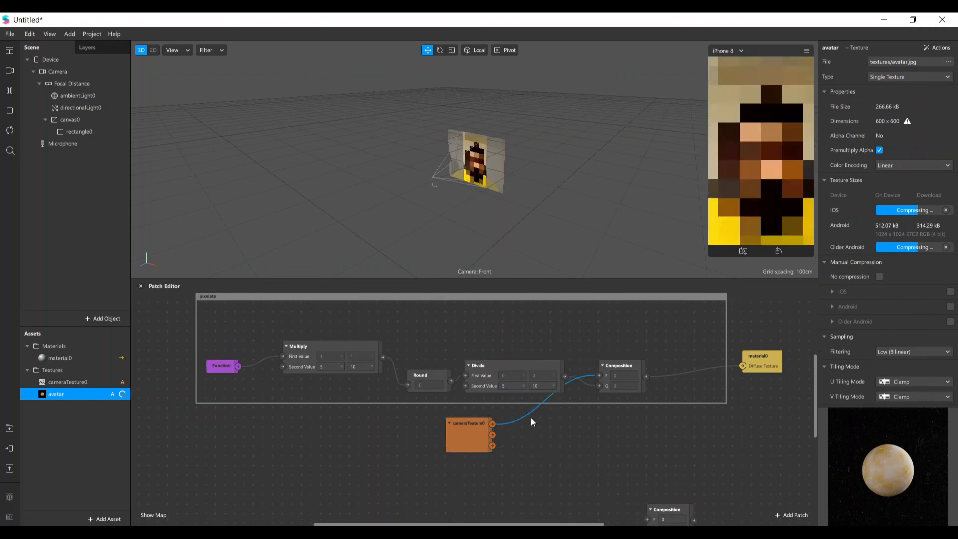
{"action": "left_click_drag", "start_coordinate": [469, 434], "coordinate": [516, 323]}
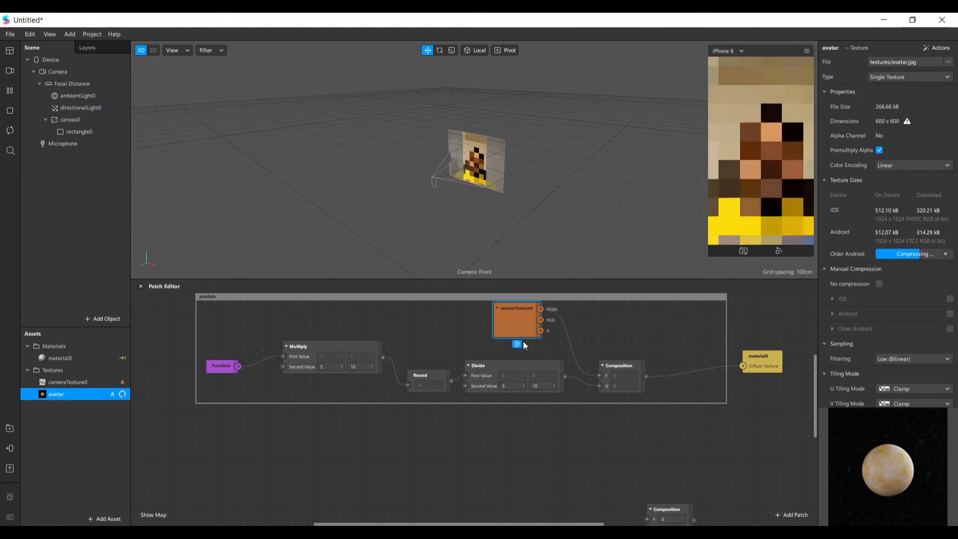
Move the tiling patches up under the pixelate group, and align the Function and Composition patches with Multiply and Modulo
{"action": "scroll", "coordinate": [572, 354], "scroll_direction": "down", "scroll_amount": 2}
{"action": "scroll", "coordinate": [572, 354], "scroll_direction": "down", "scroll_amount": 8}
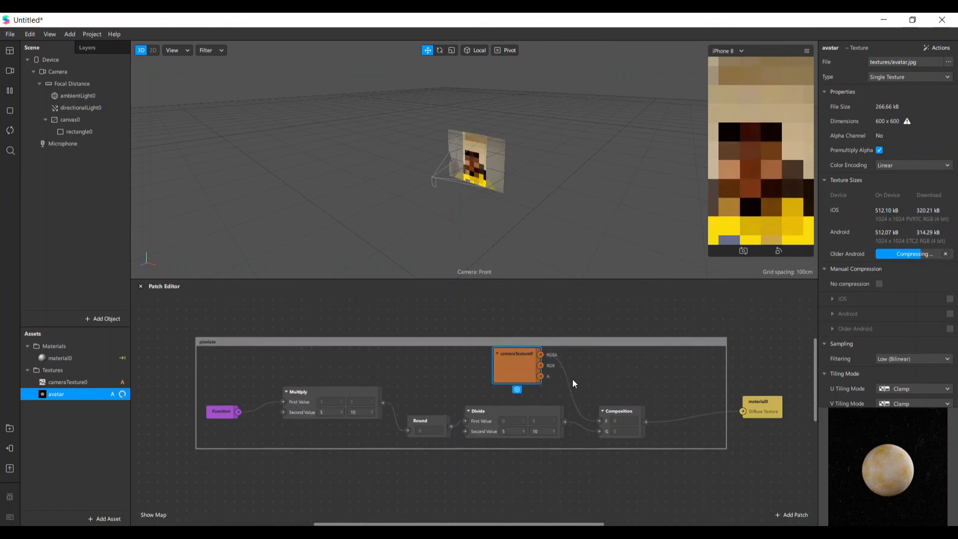
{"action": "scroll", "coordinate": [572, 394], "scroll_direction": "up", "scroll_amount": 3}
{"action": "scroll", "coordinate": [572, 394], "scroll_direction": "up", "scroll_amount": 3}
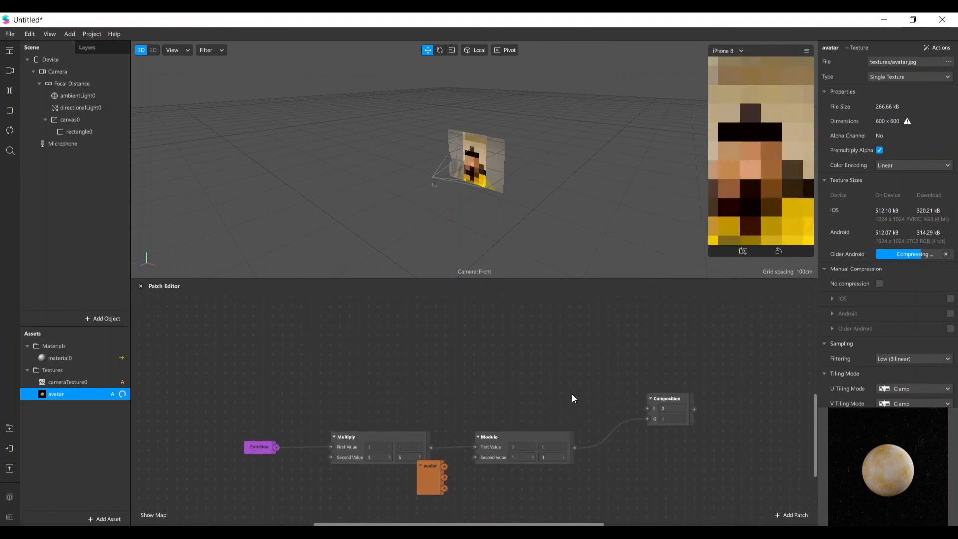
{"action": "scroll", "coordinate": [572, 394], "scroll_direction": "up", "scroll_amount": 2}
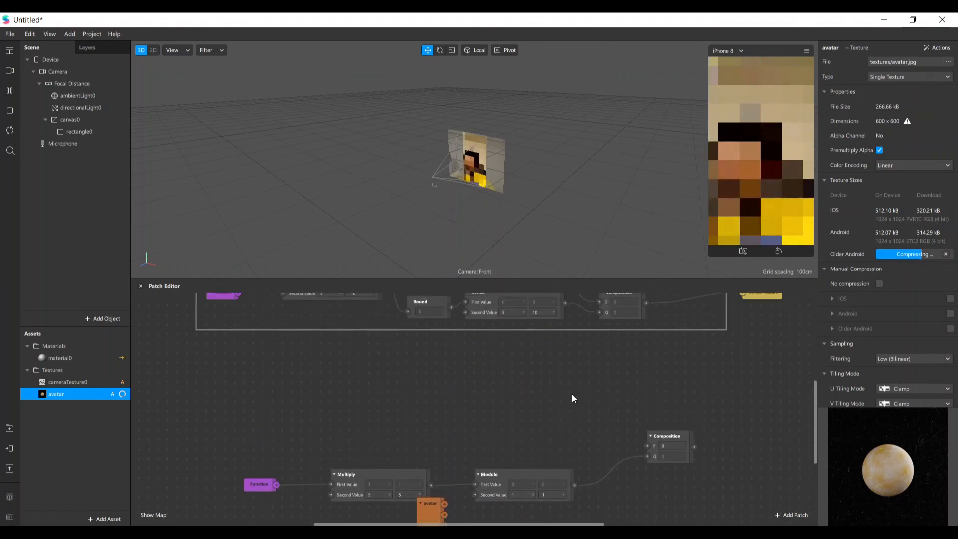
{"action": "left_click_drag", "start_coordinate": [262, 498], "coordinate": [242, 451]}
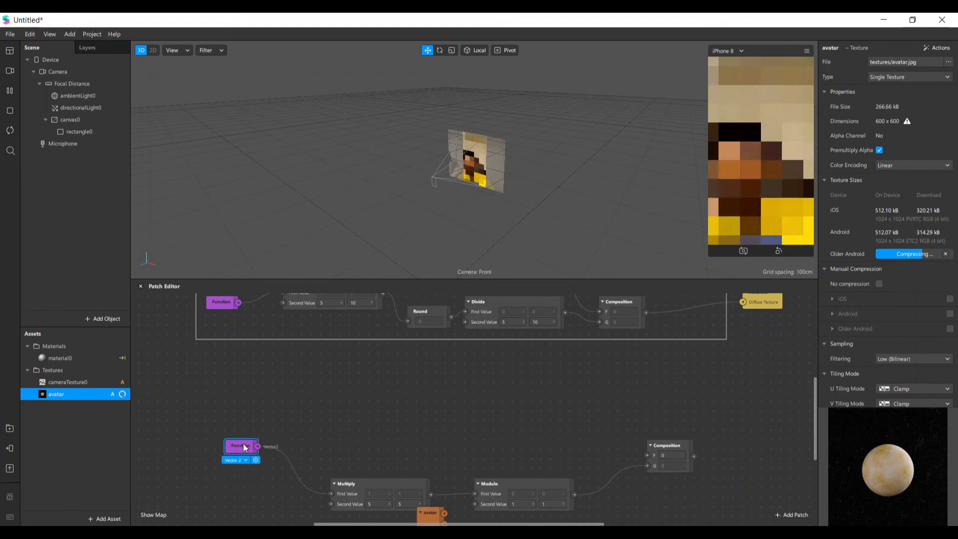
{"action": "left_click_drag", "start_coordinate": [189, 397], "coordinate": [719, 484]}
{"action": "left_click_drag", "start_coordinate": [537, 483], "coordinate": [509, 397]}
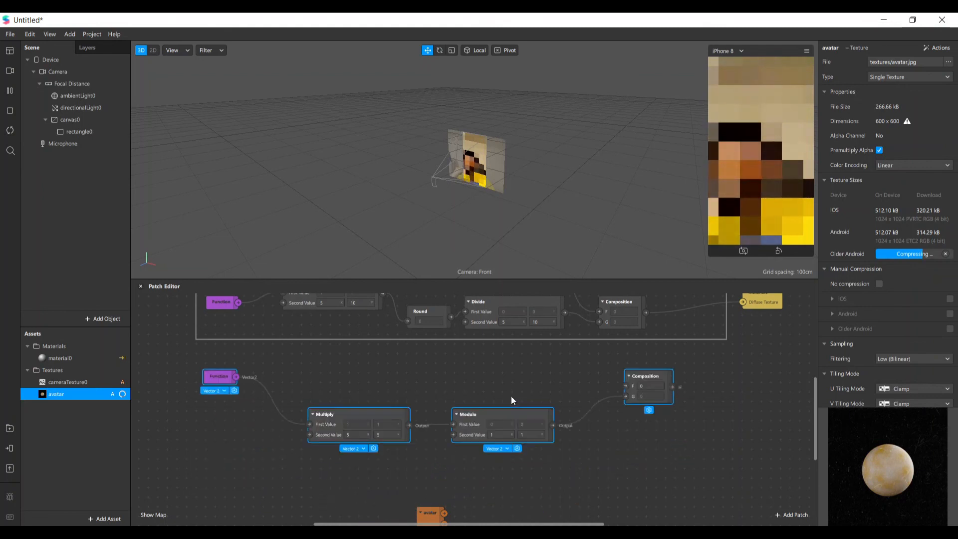
{"action": "left_click", "coordinate": [205, 394]}
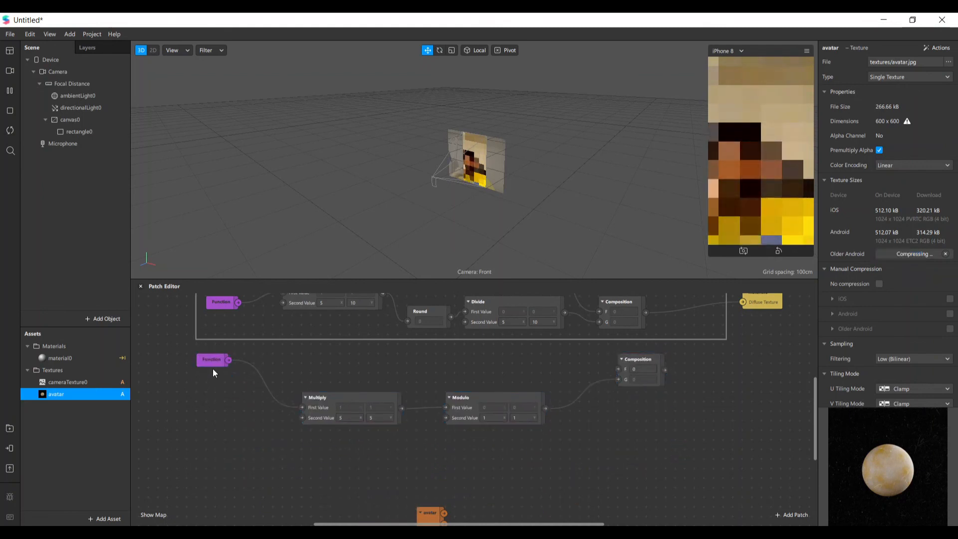
{"action": "left_click_drag", "start_coordinate": [215, 380], "coordinate": [216, 396]}
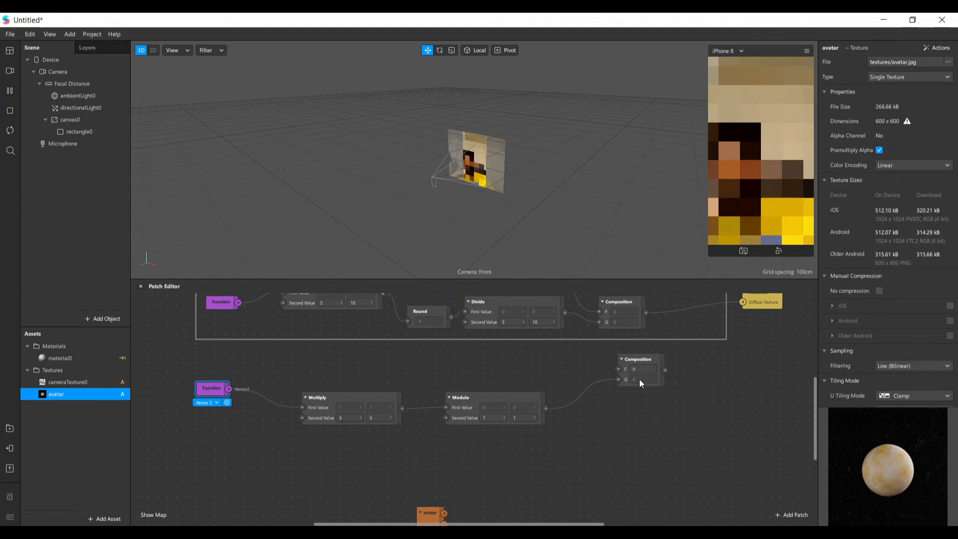
{"action": "left_click_drag", "start_coordinate": [628, 372], "coordinate": [627, 401]}
{"action": "left_click", "coordinate": [360, 447]}
Move the material0 patch slightly higher beside the pixelate group, keeping both patch chains in view
{"action": "scroll", "coordinate": [360, 447], "scroll_direction": "up", "scroll_amount": 1}
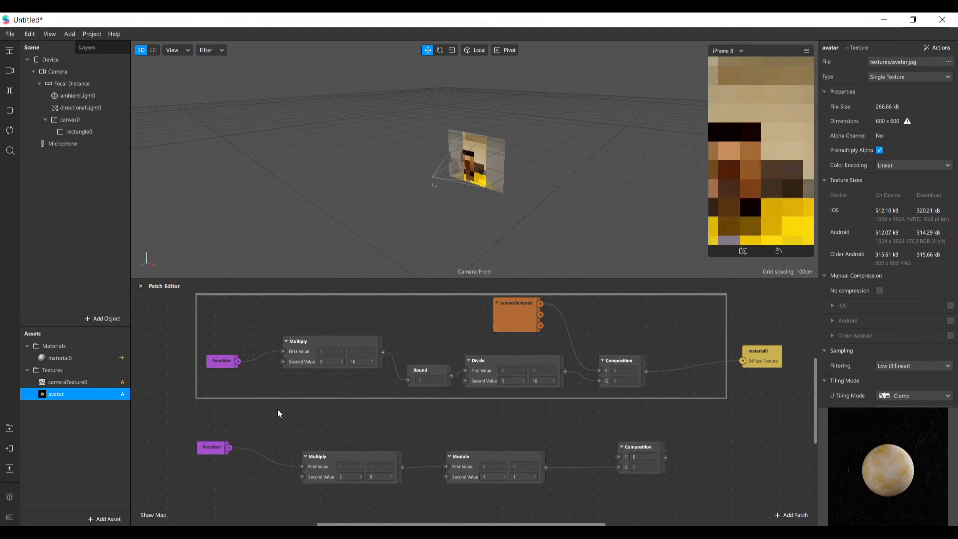
{"action": "scroll", "coordinate": [643, 417], "scroll_direction": "up", "scroll_amount": 1}
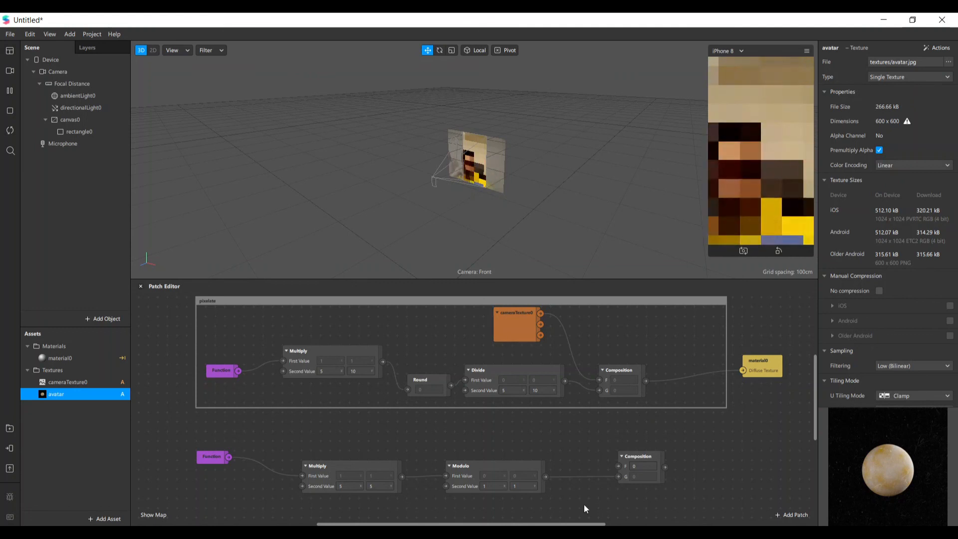
{"action": "left_click_drag", "start_coordinate": [753, 379], "coordinate": [765, 342]}
{"action": "scroll", "coordinate": [758, 436], "scroll_direction": "down", "scroll_amount": 1}
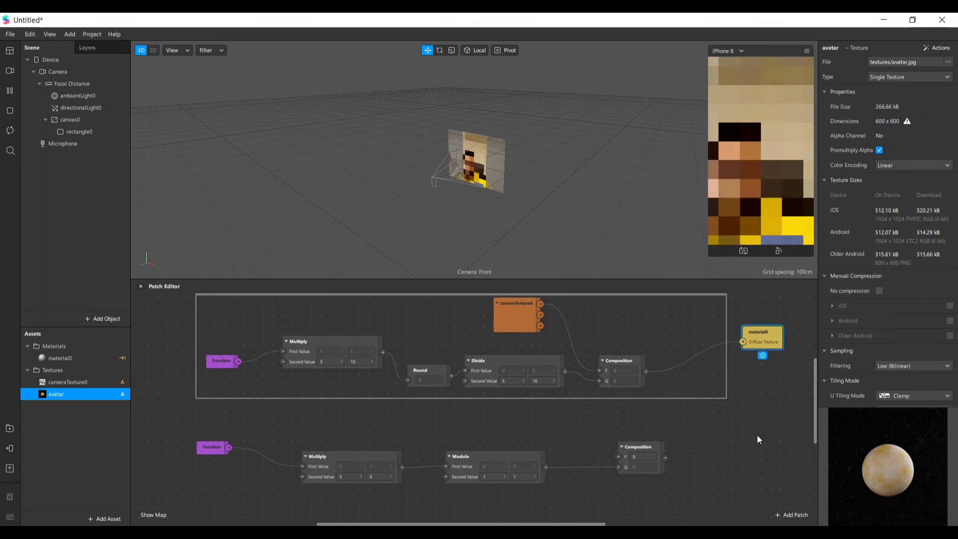
{"action": "scroll", "coordinate": [758, 436], "scroll_direction": "up", "scroll_amount": 3}
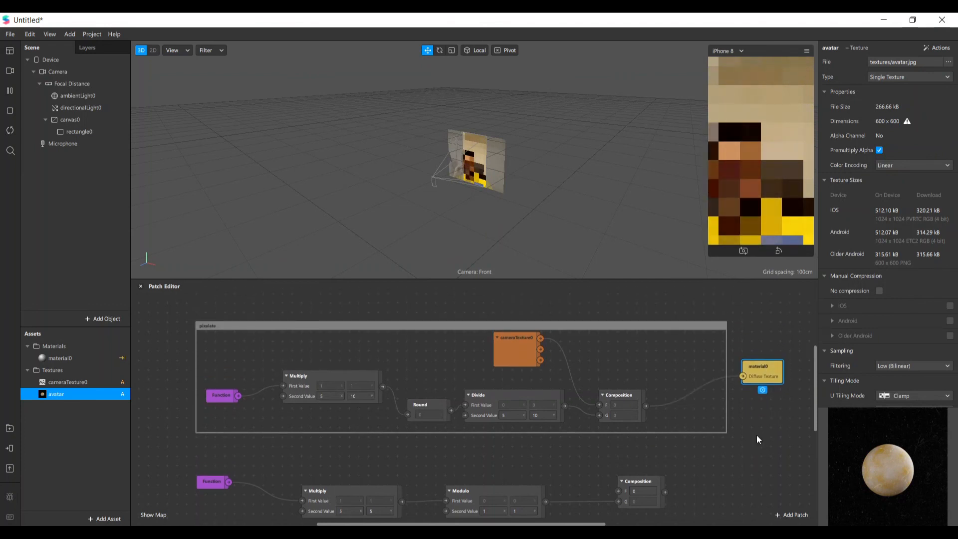
{"action": "scroll", "coordinate": [757, 437], "scroll_direction": "down", "scroll_amount": 1}
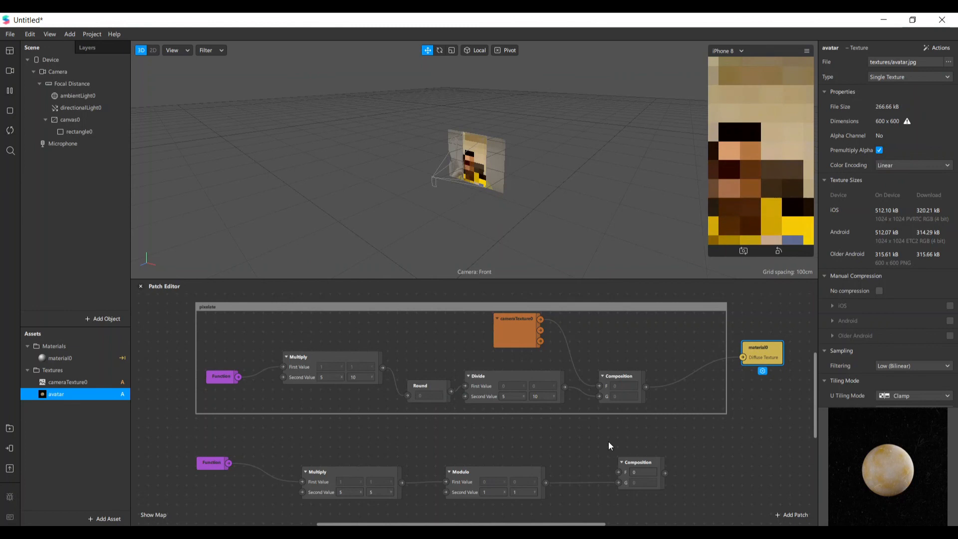
{"action": "scroll", "coordinate": [649, 440], "scroll_direction": "down", "scroll_amount": 1}
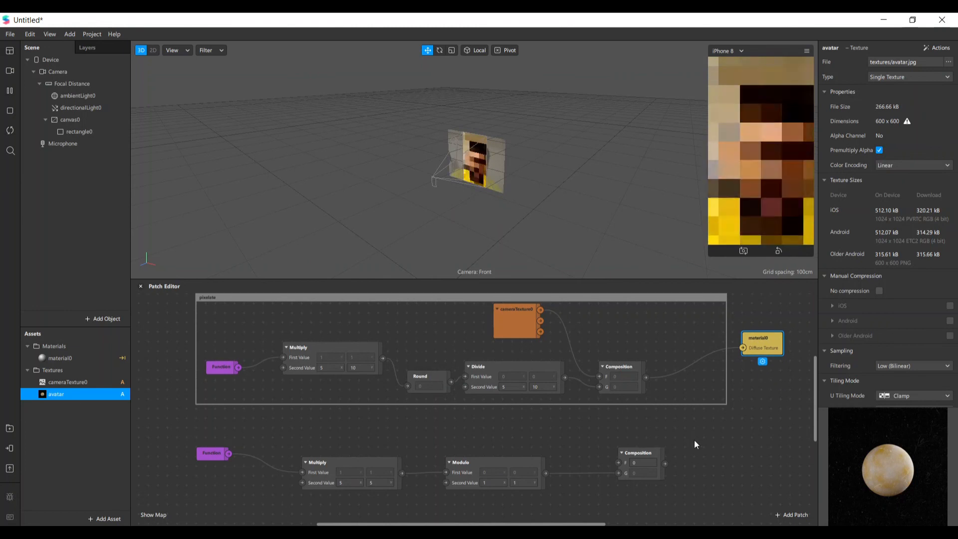